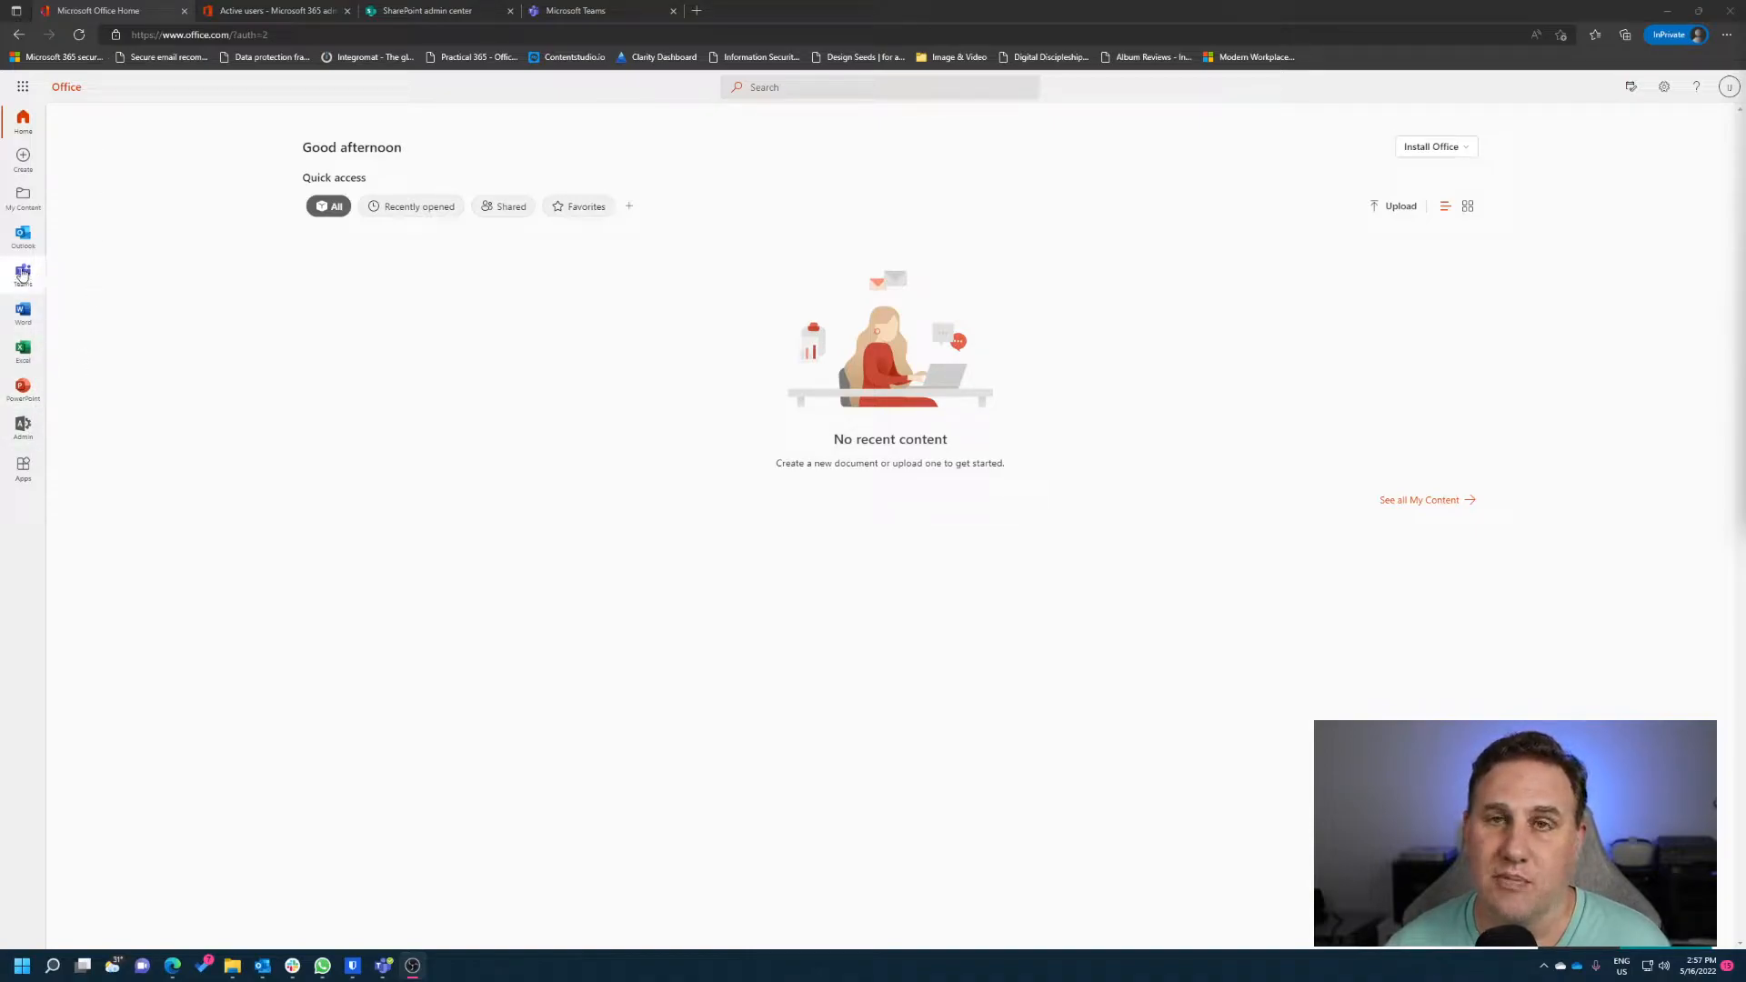
# - Switch to Microsoft Teams and start a new org-wide team from scratch
pyautogui.click(23, 466)
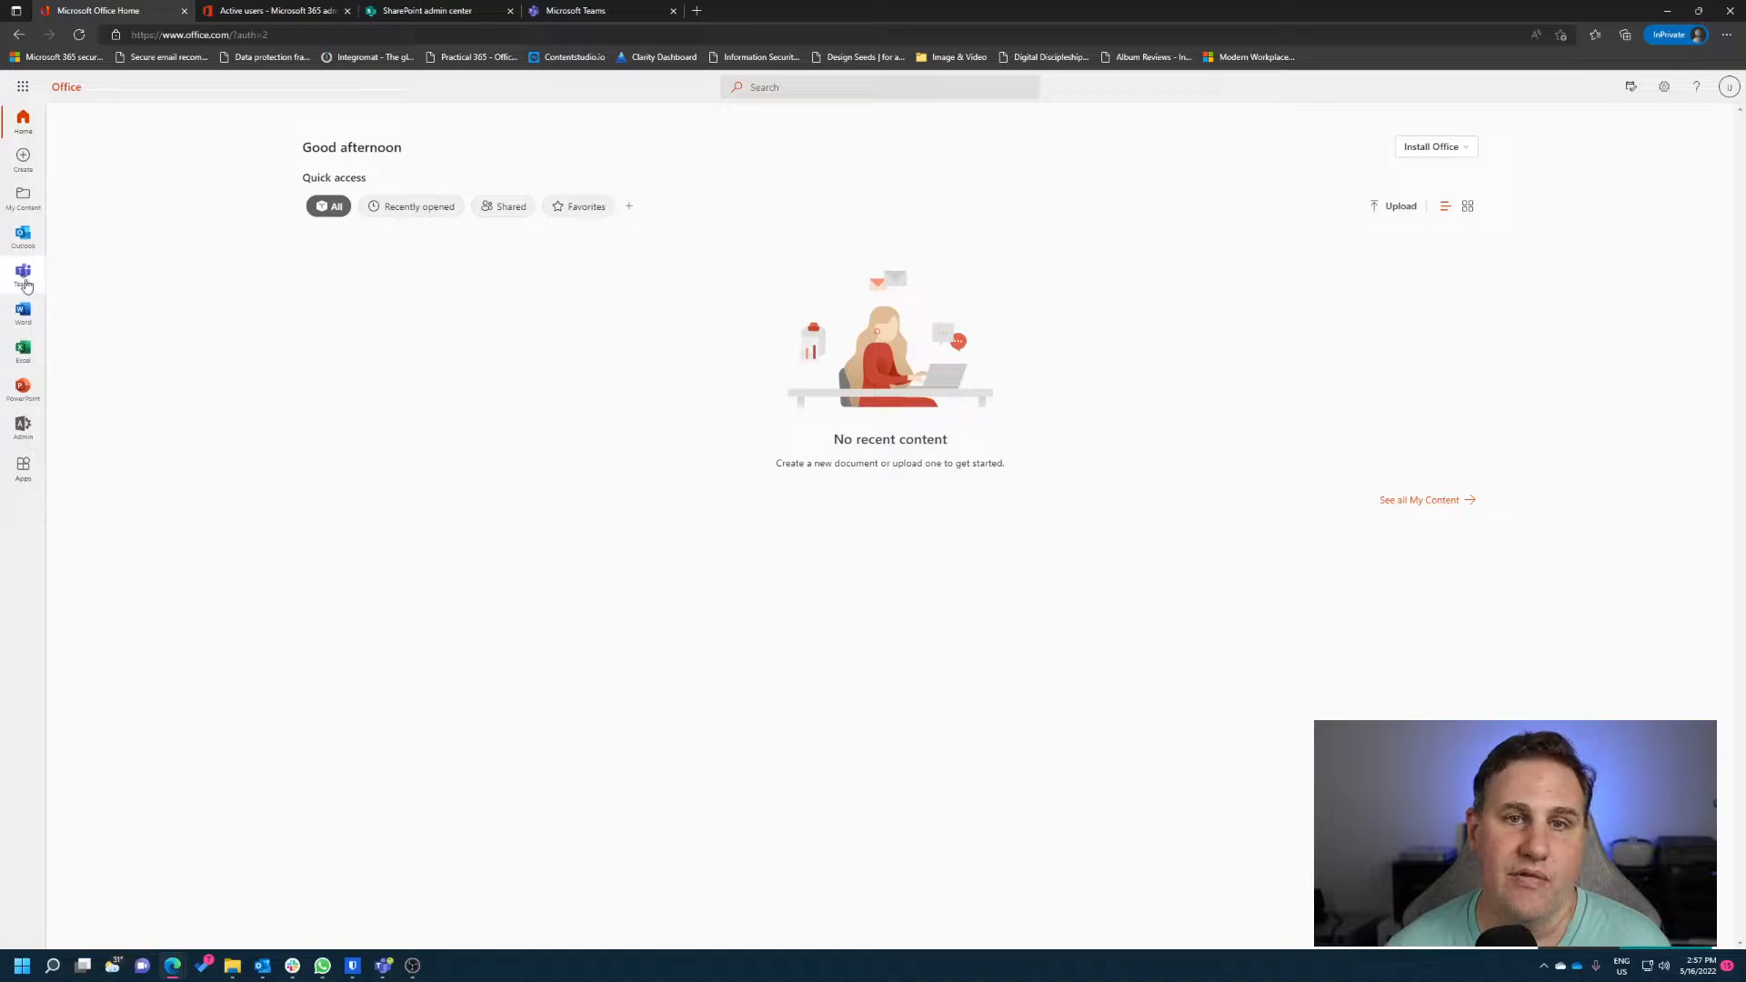
pyautogui.click(595, 10)
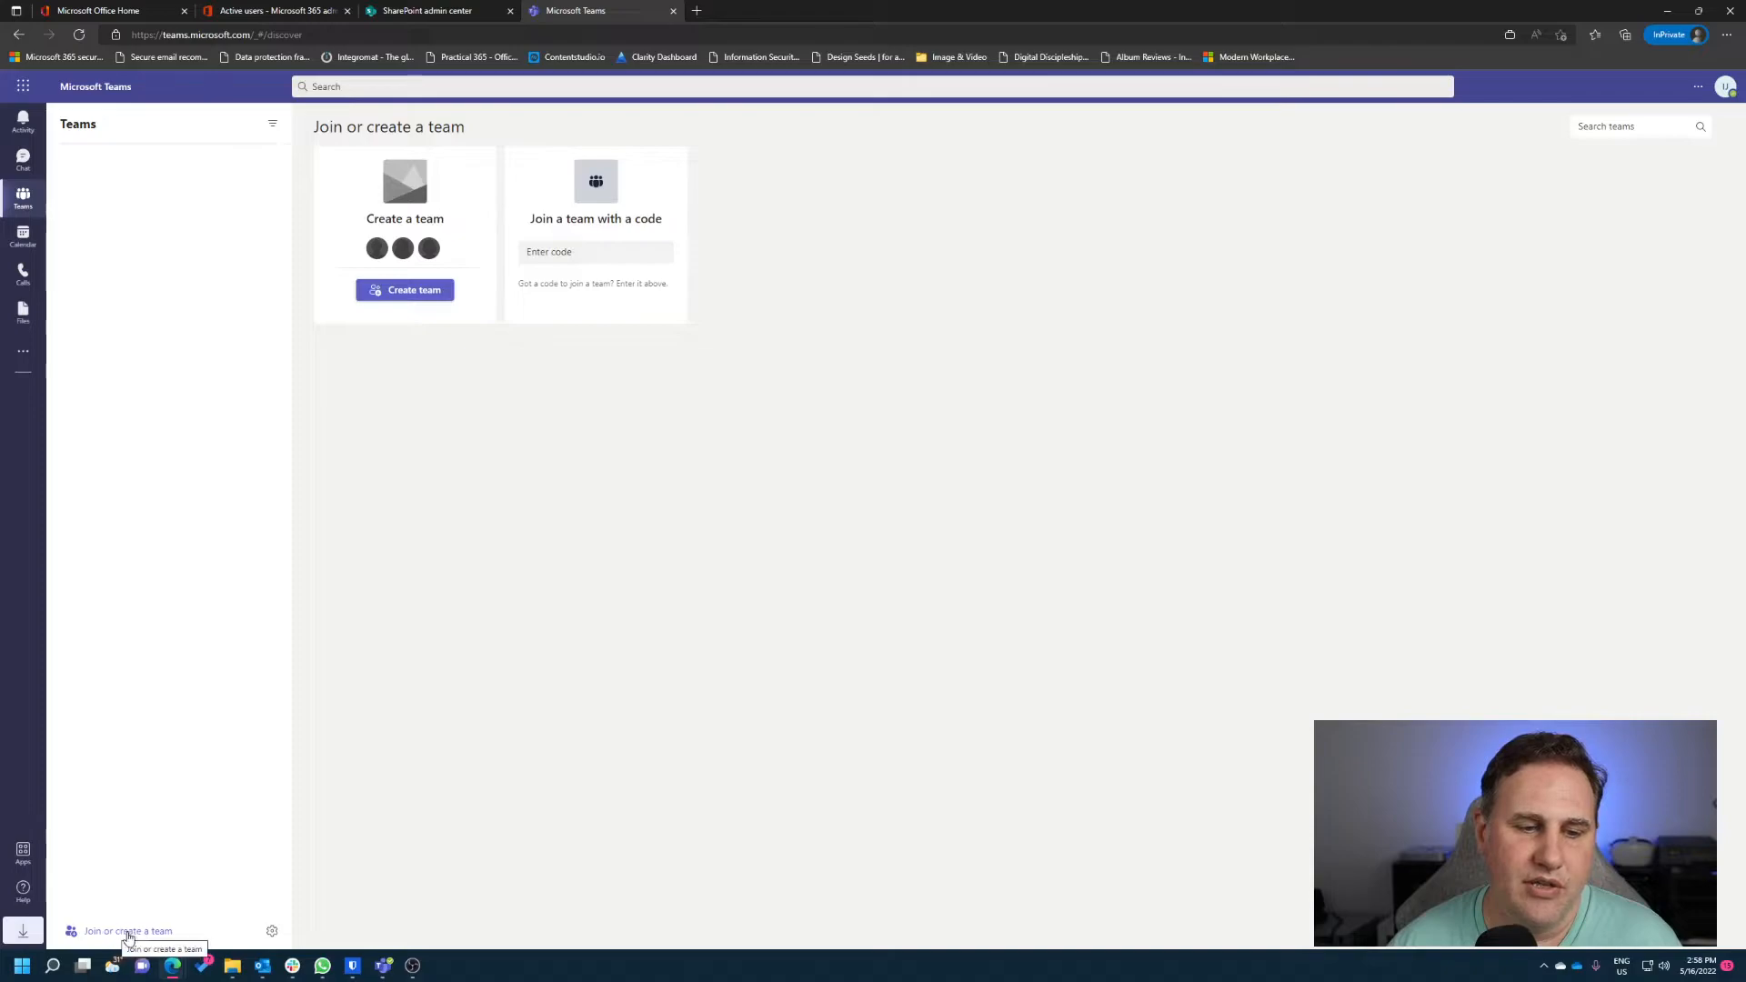
pyautogui.click(411, 293)
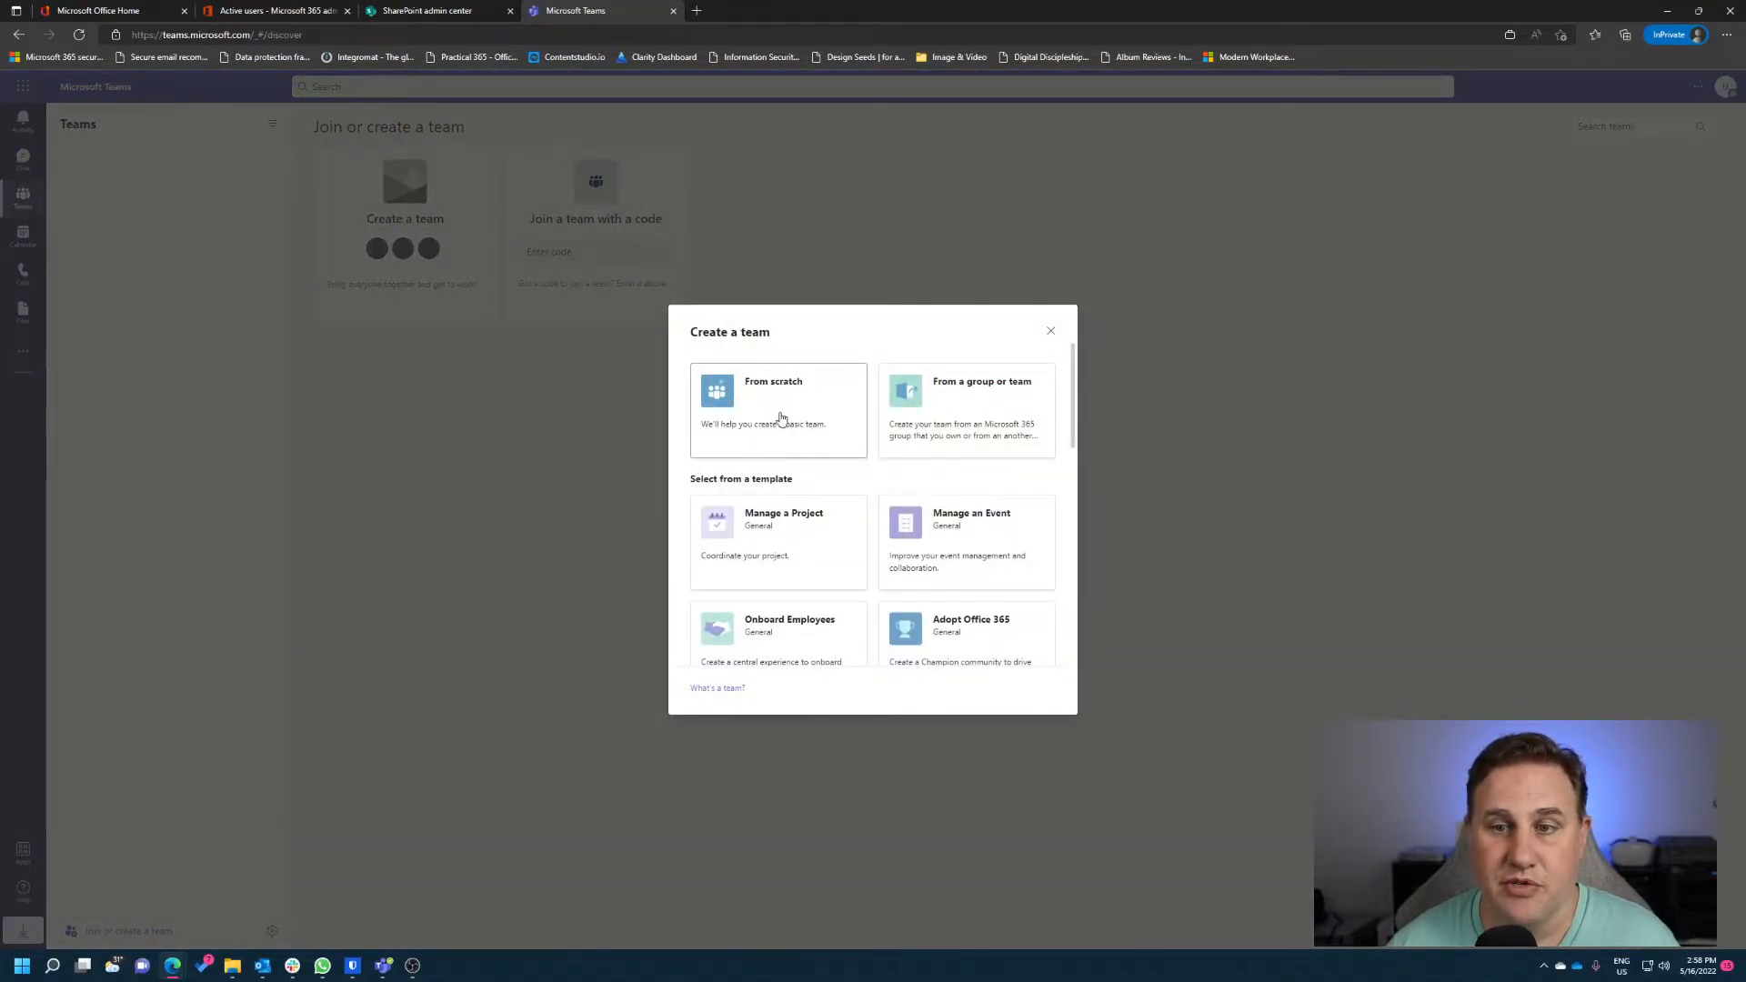
pyautogui.scroll(-3, 800, 518)
pyautogui.scroll(-4, 788, 496)
pyautogui.scroll(2, 828, 548)
pyautogui.scroll(5, 801, 509)
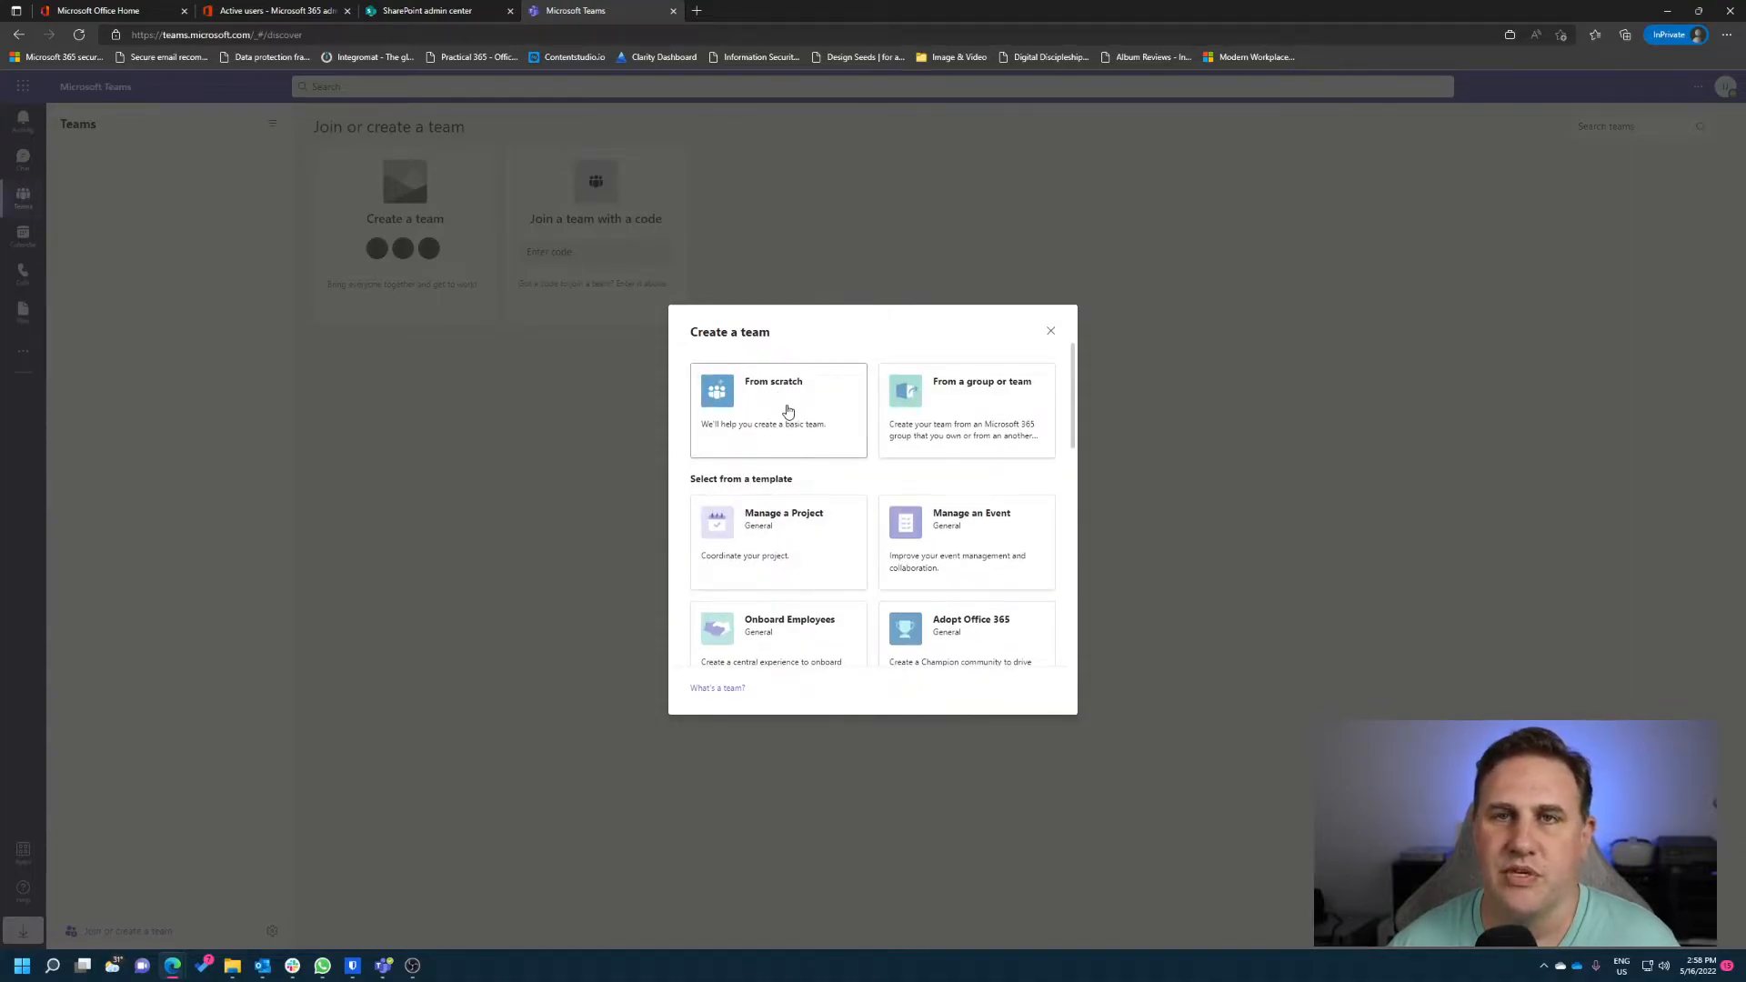
pyautogui.click(788, 411)
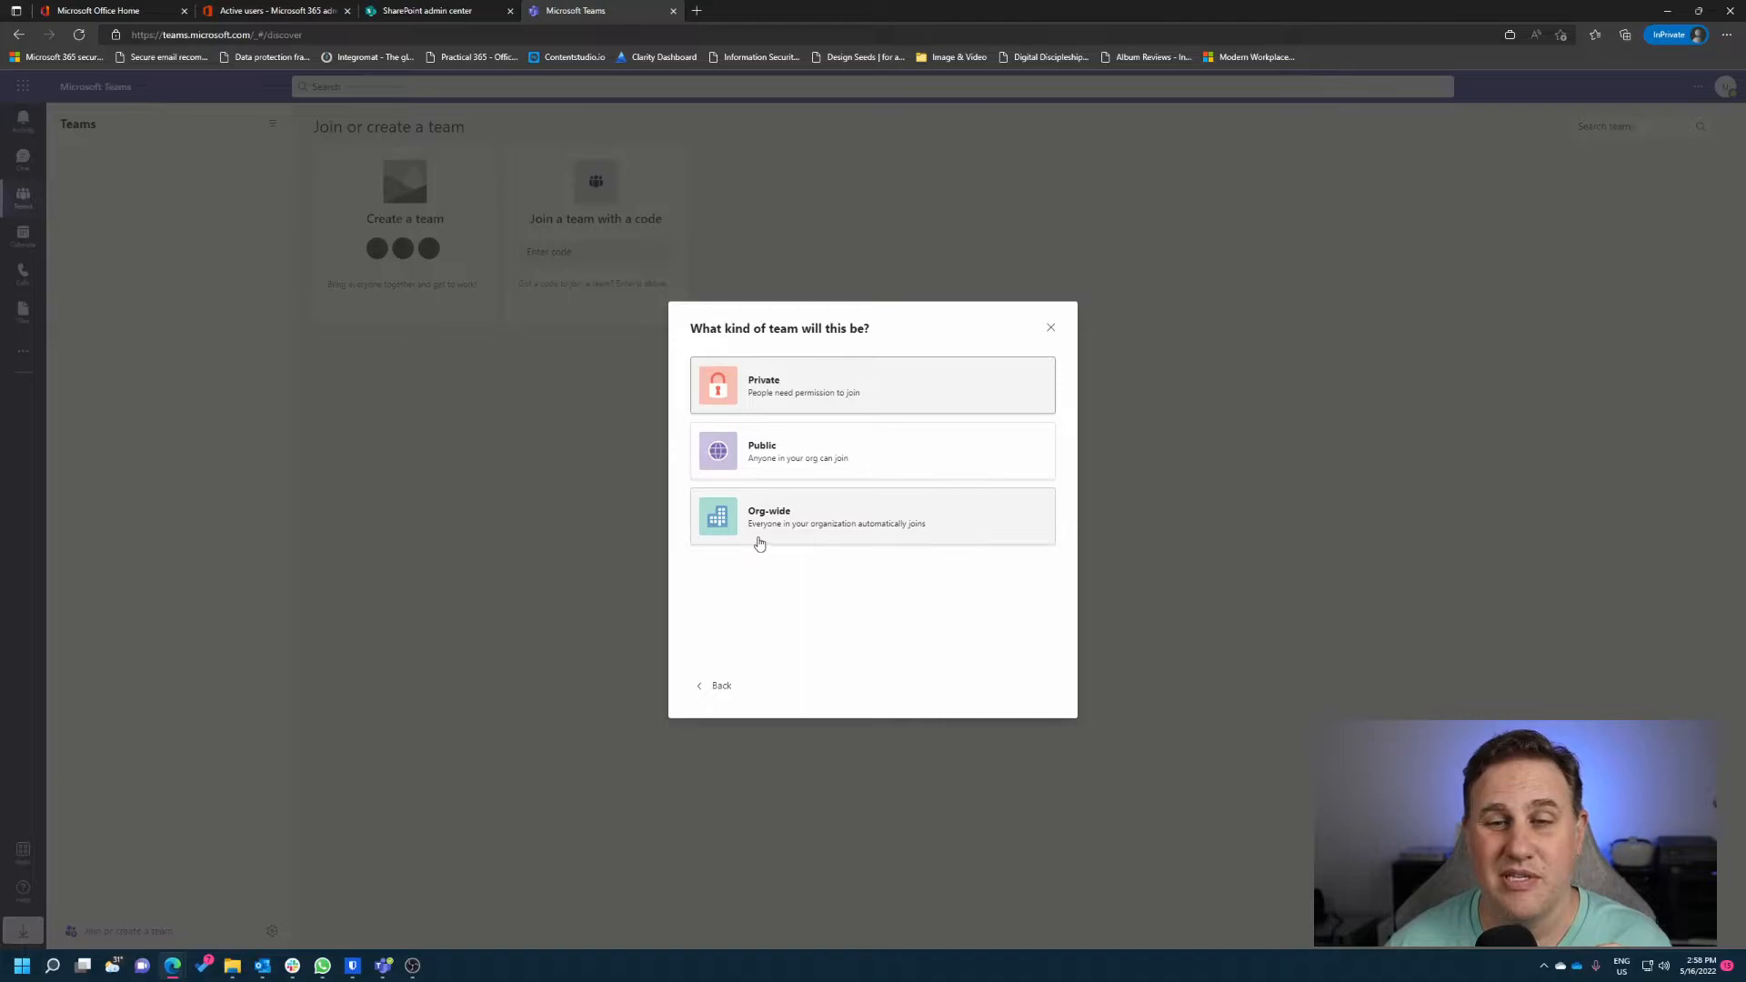
pyautogui.click(784, 520)
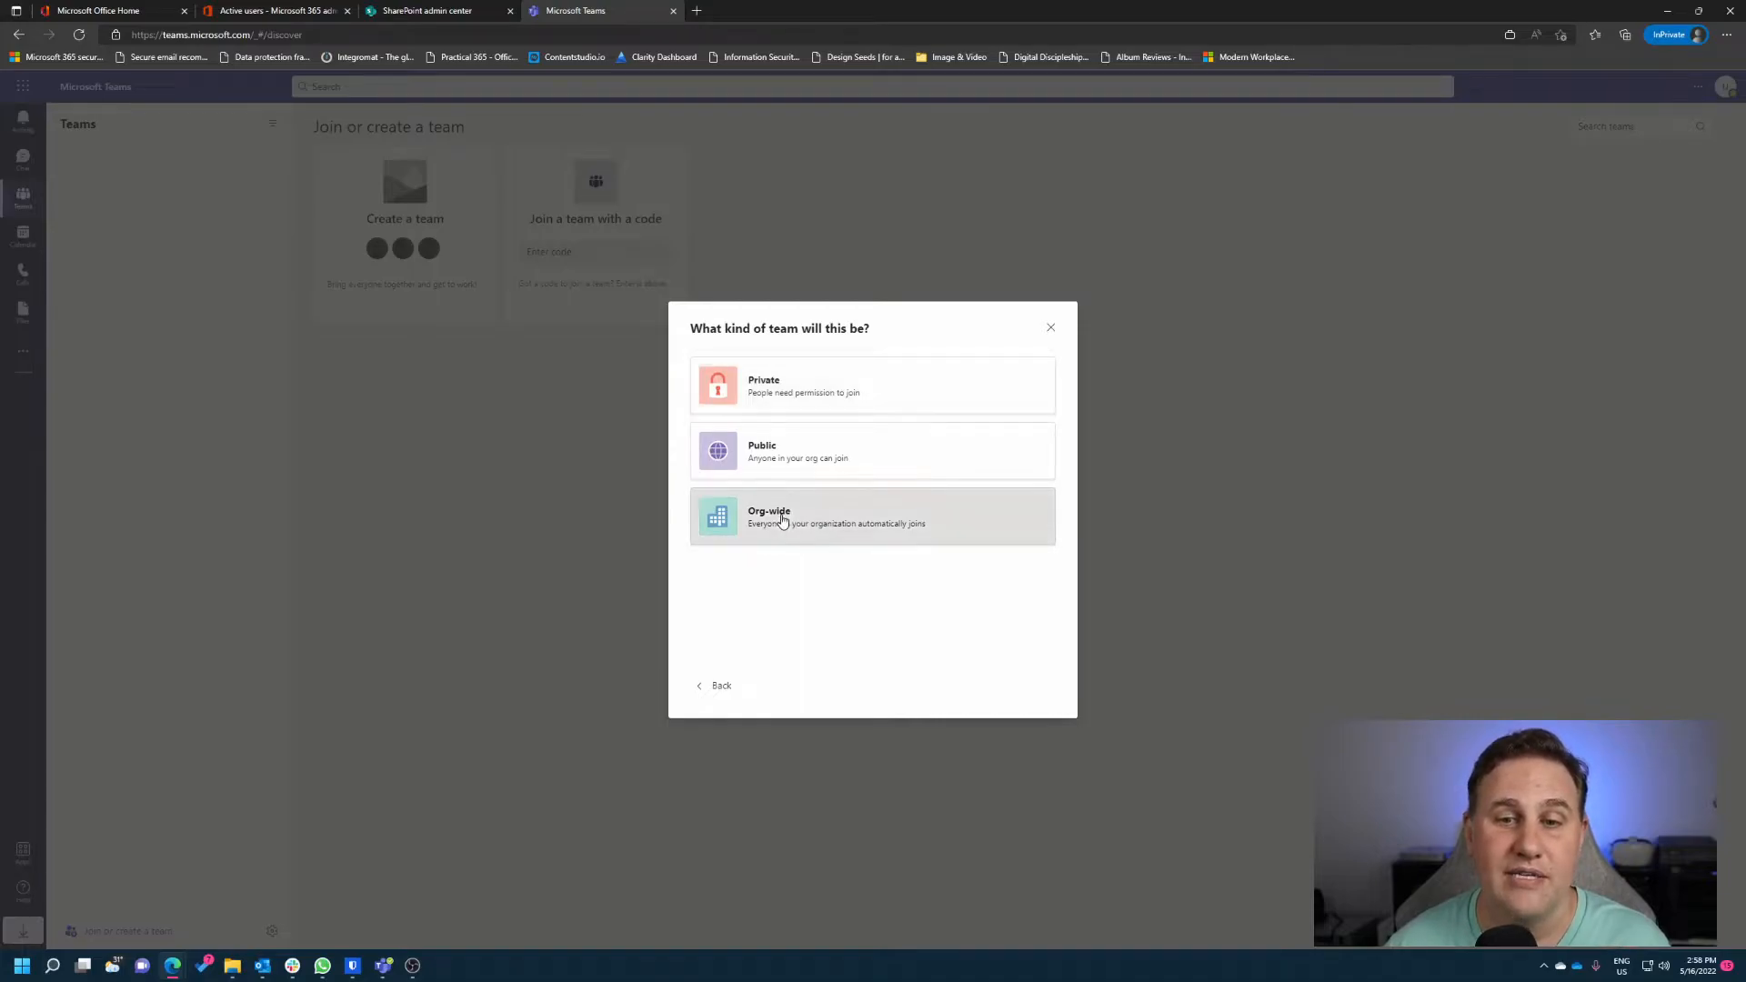
# - Name the org-wide team All Staff and create it with the default description
pyautogui.doubleClick(791, 393)
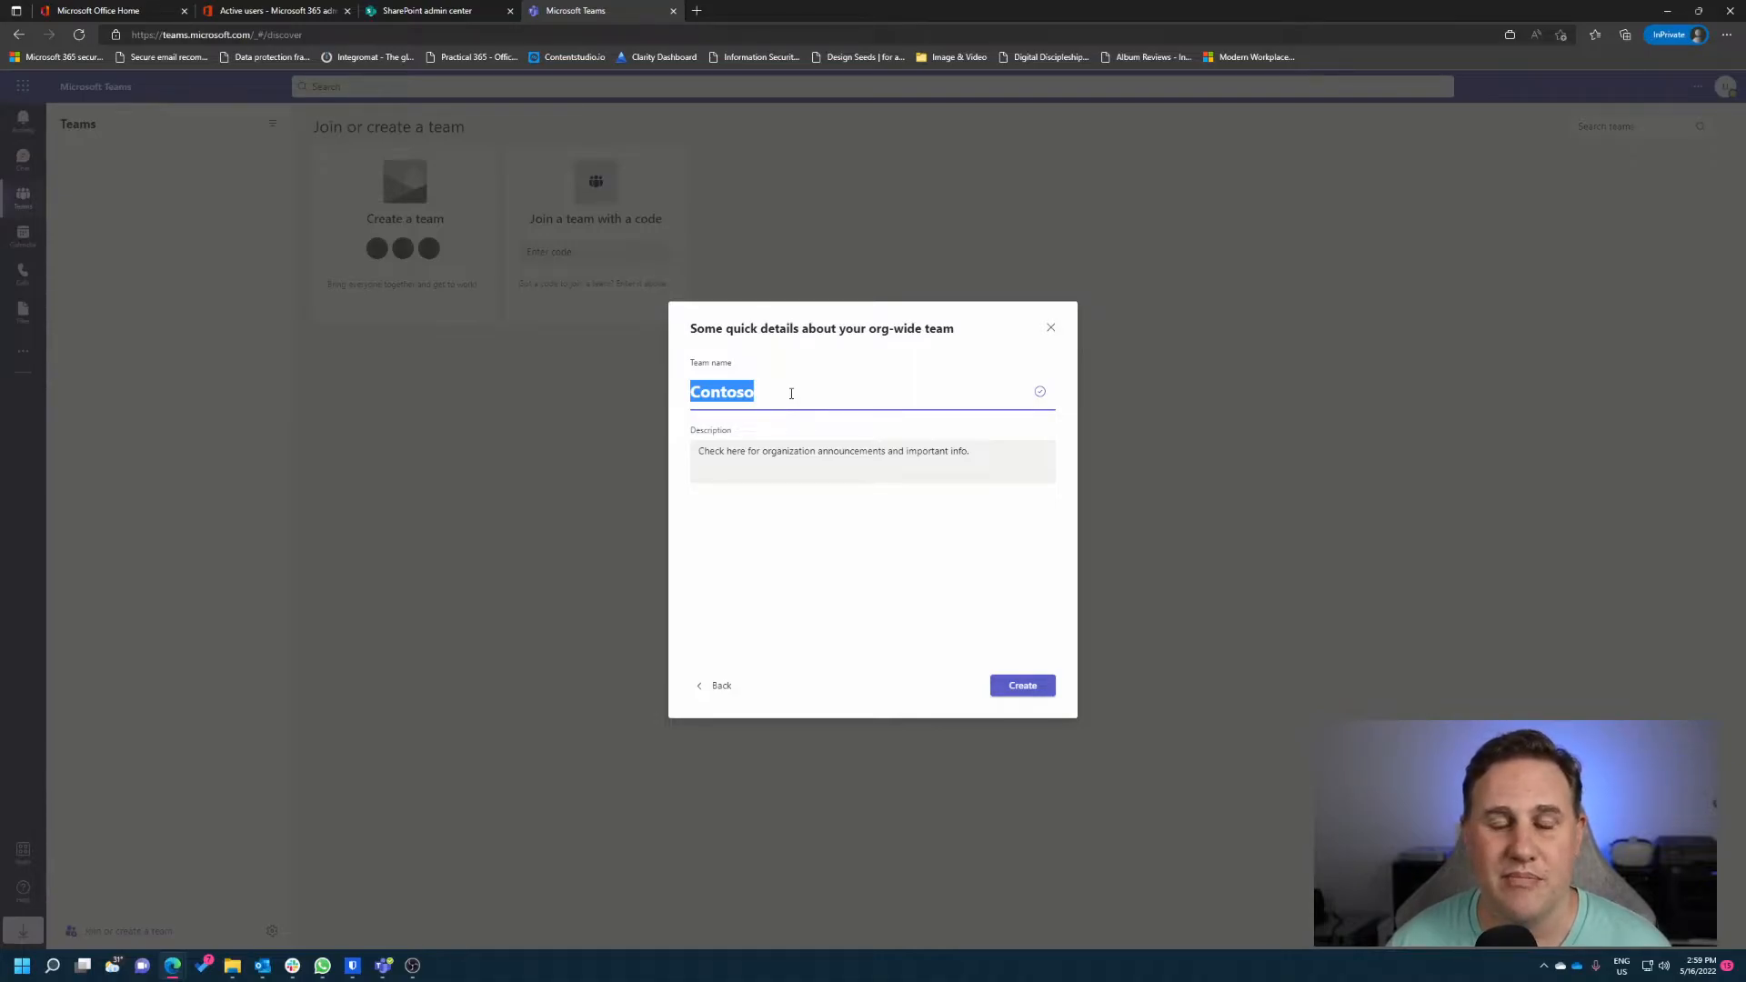
pyautogui.write('All Staff')
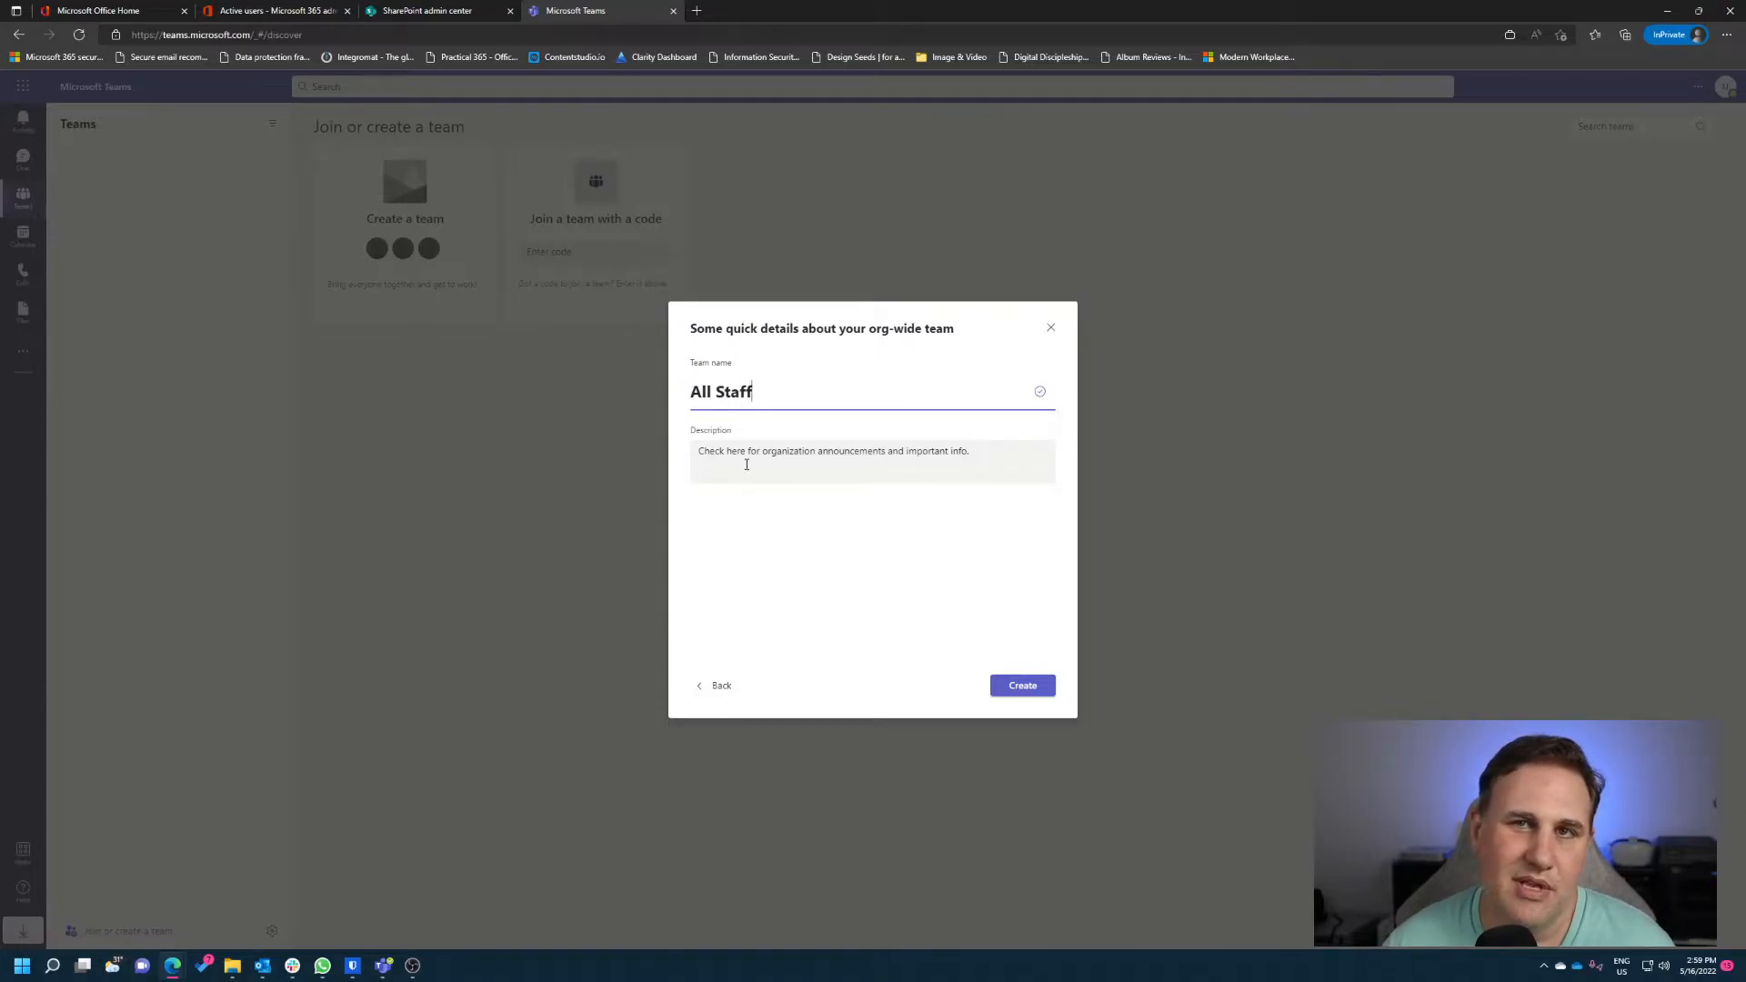
pyautogui.click(1024, 683)
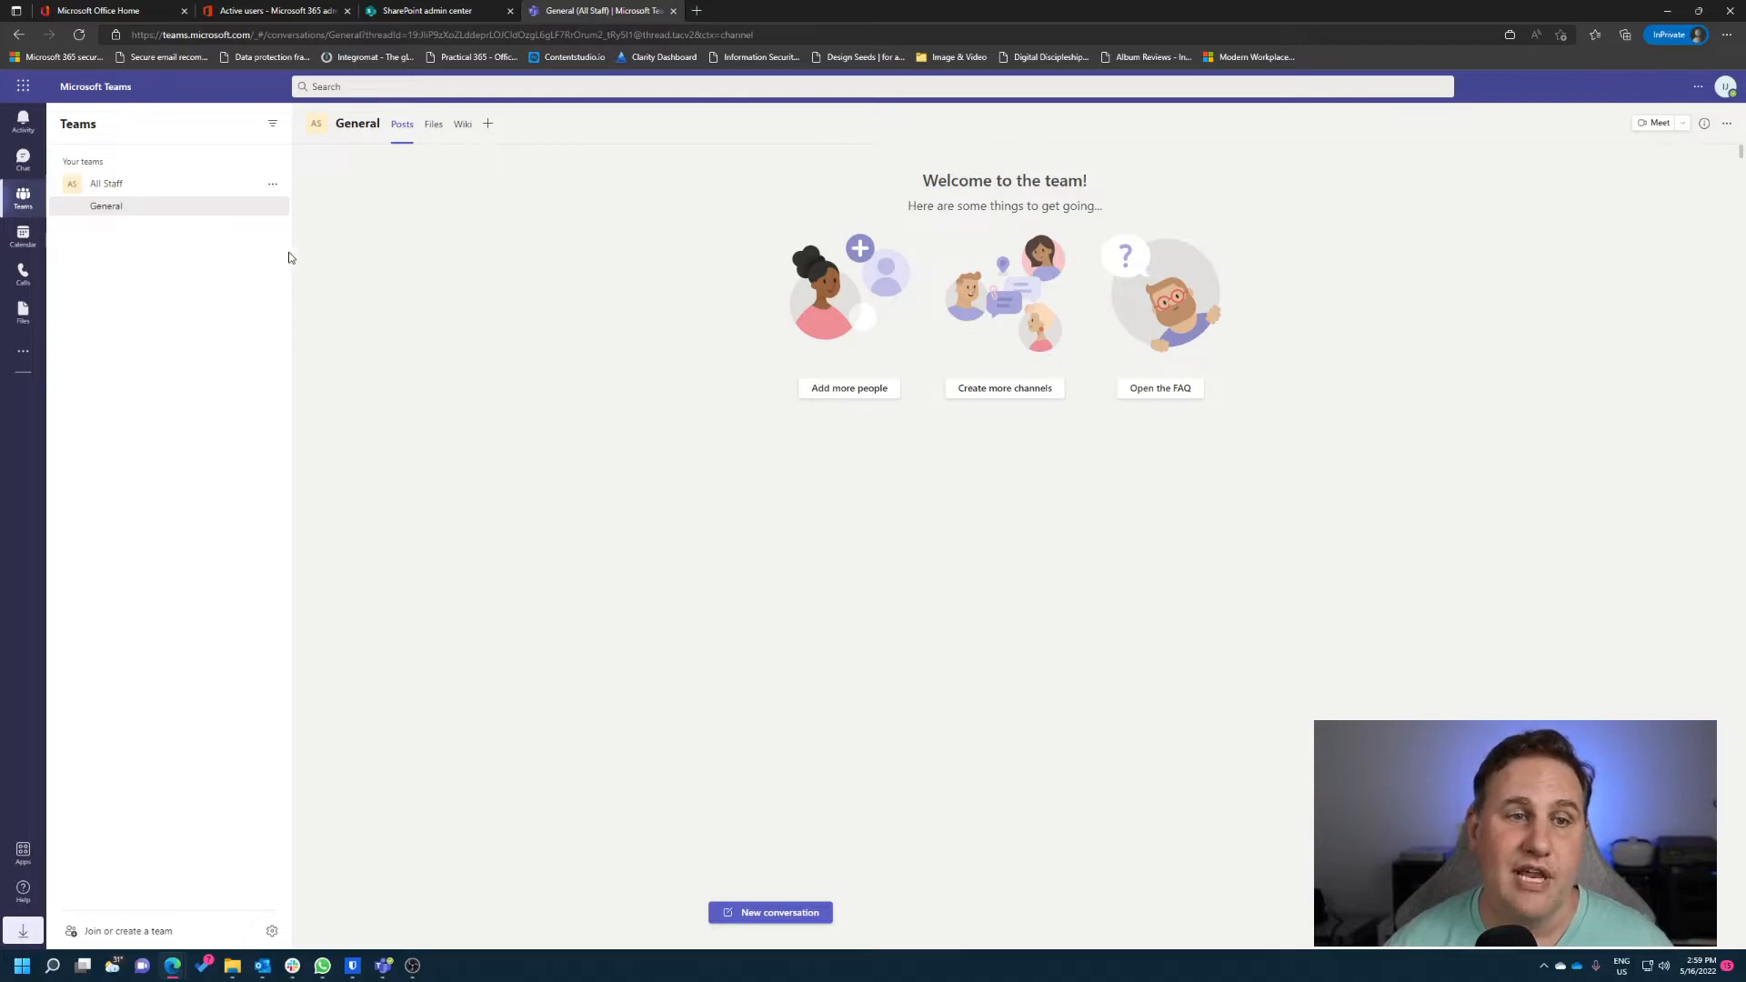
# - Open the management page of the All Staff team and expand its members and guests list
pyautogui.click(273, 184)
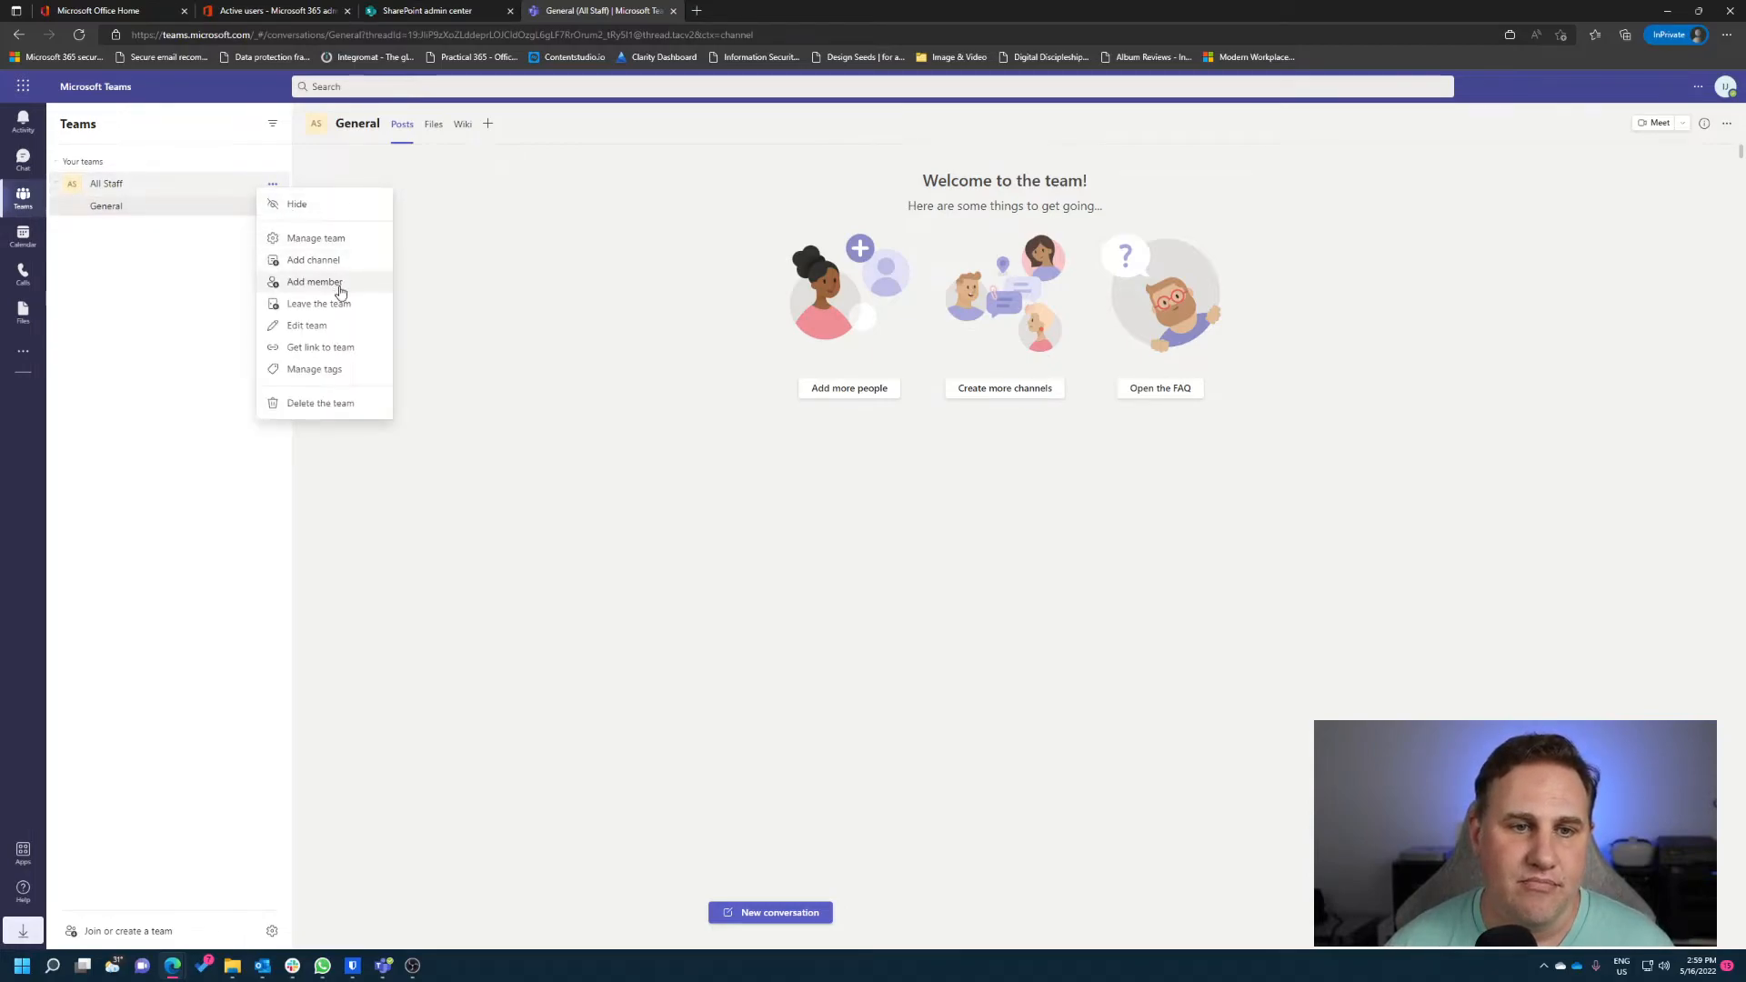
pyautogui.click(335, 238)
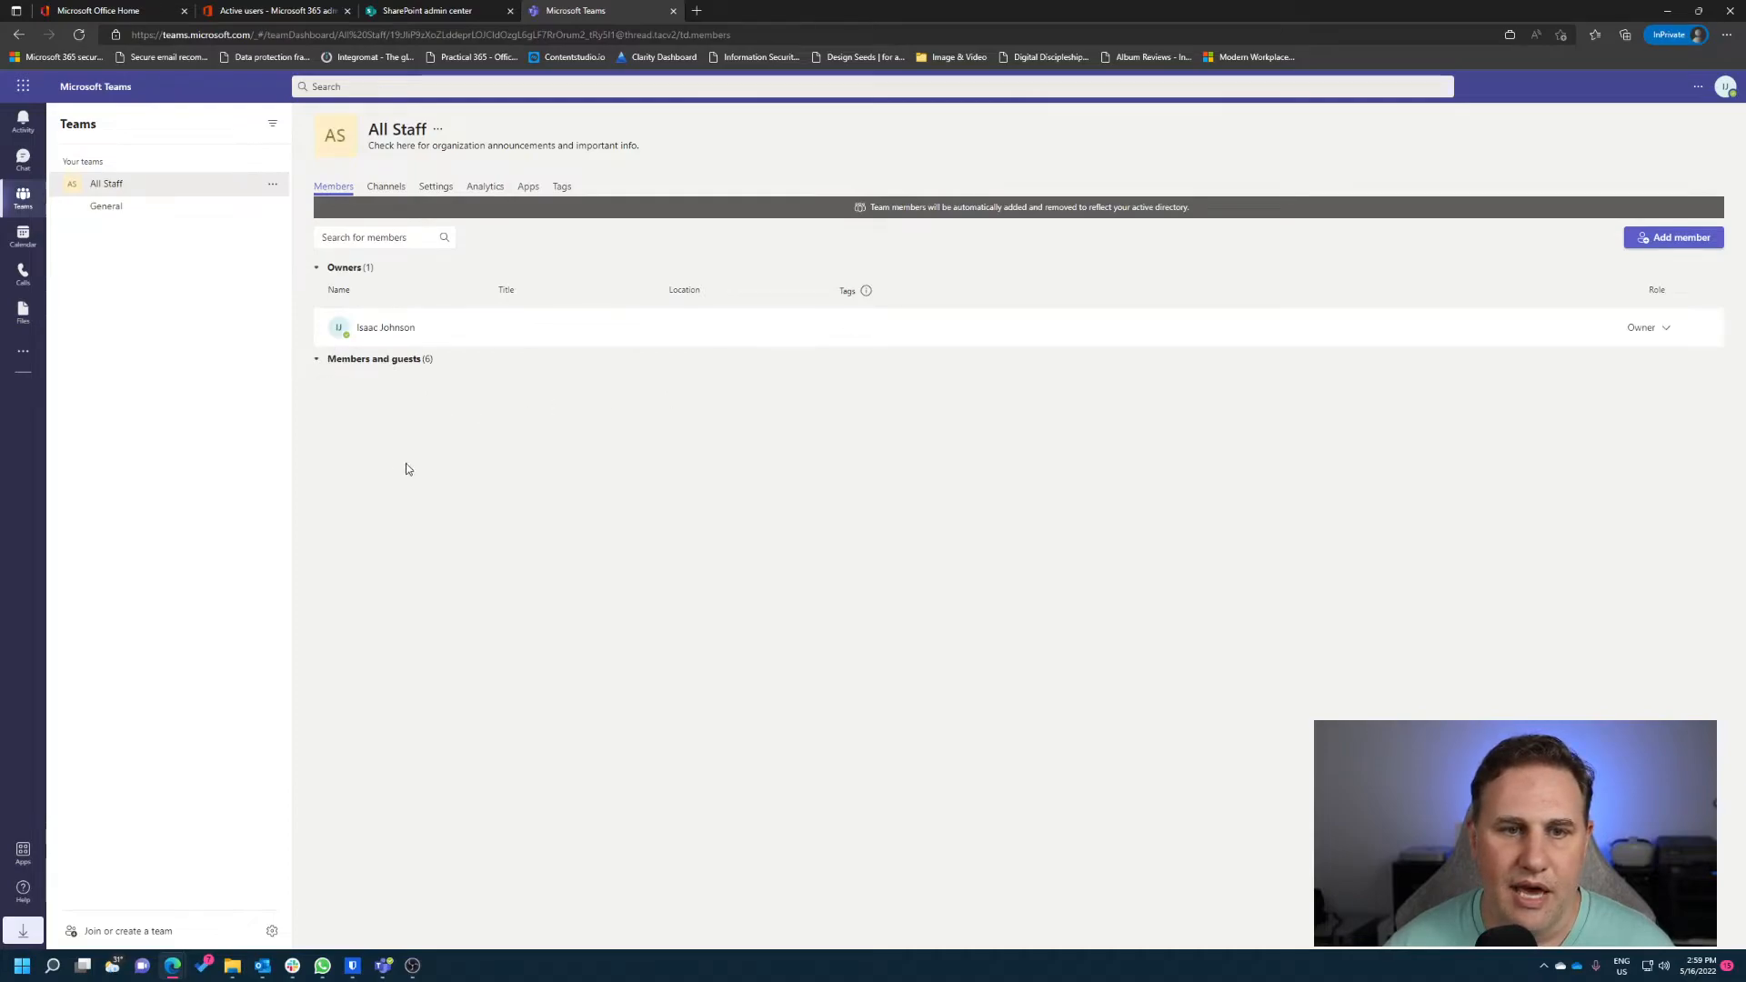
pyautogui.click(331, 357)
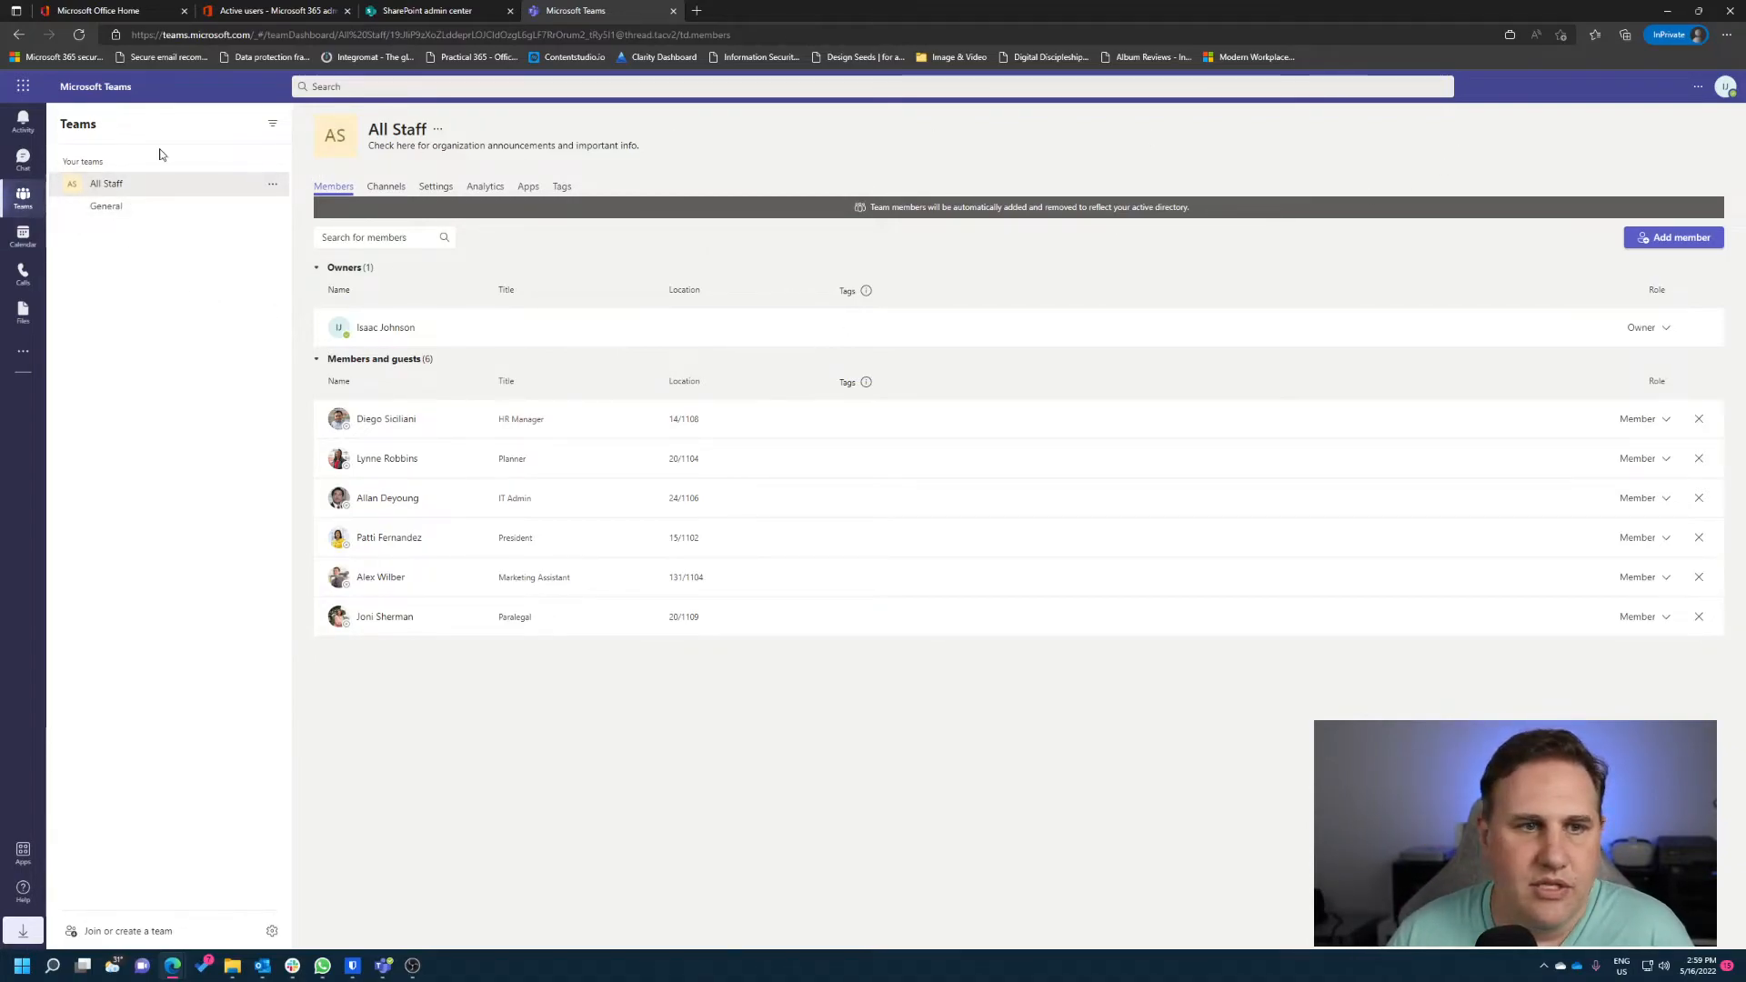
# - Look through the posts and files of the All Staff team's General channel
pyautogui.click(182, 208)
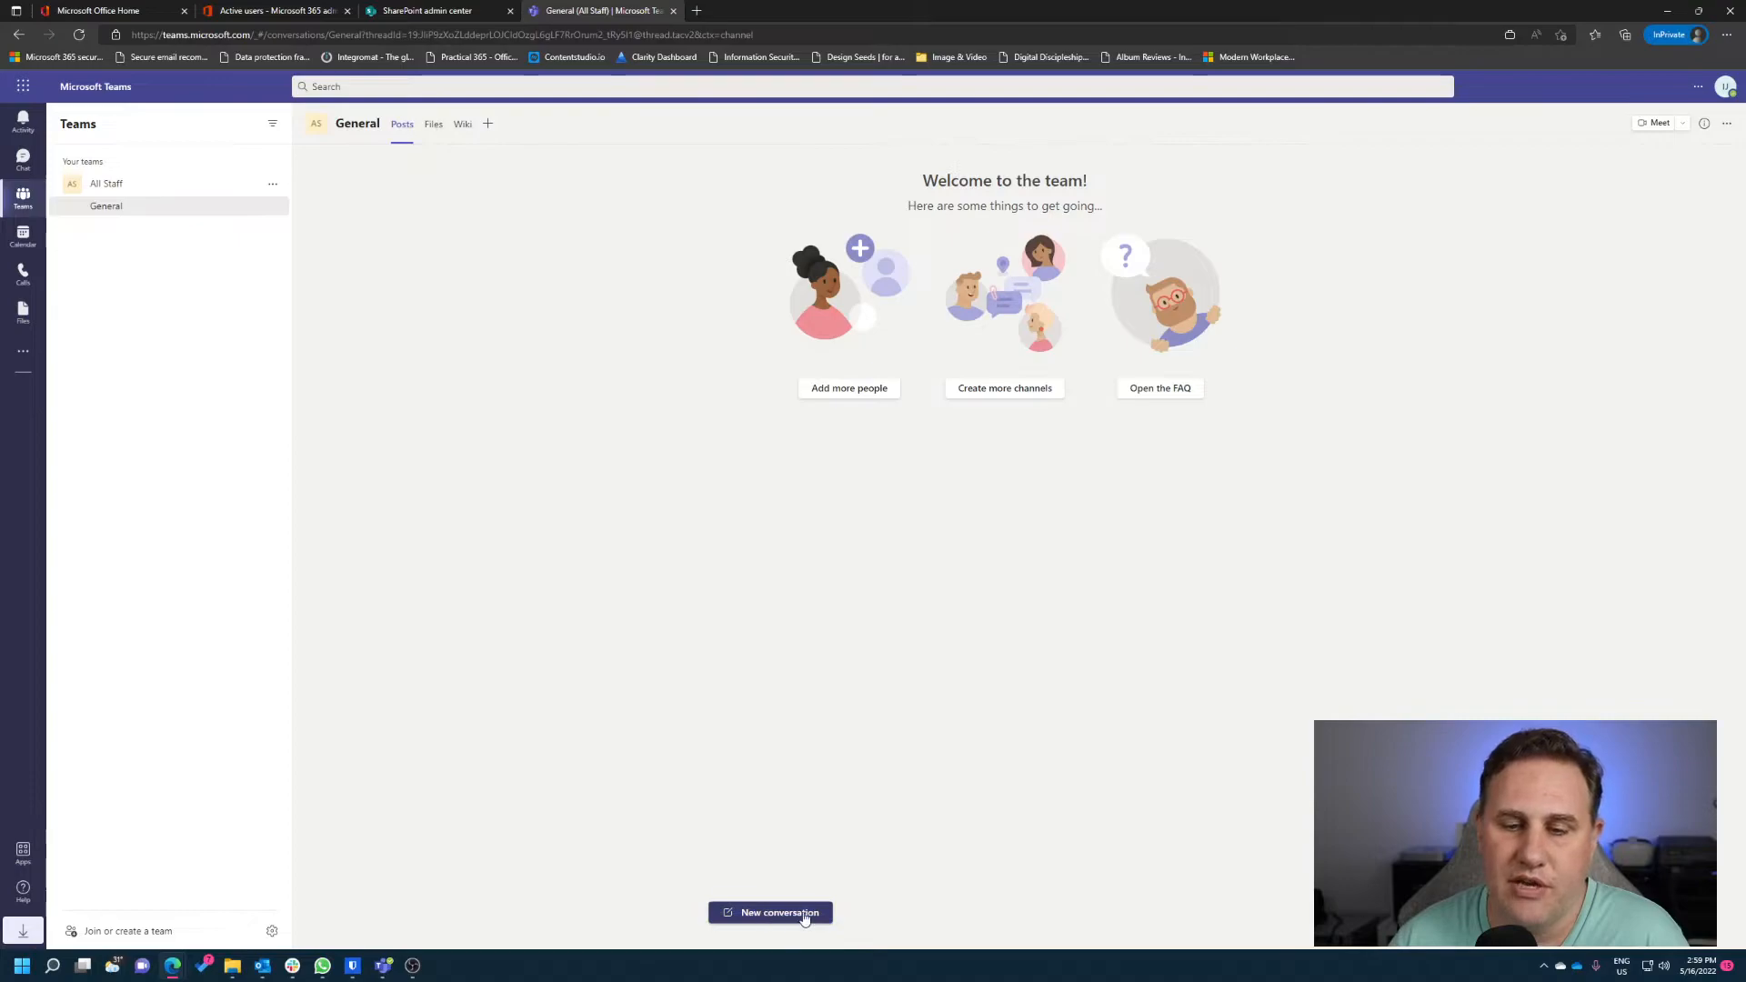
pyautogui.click(431, 127)
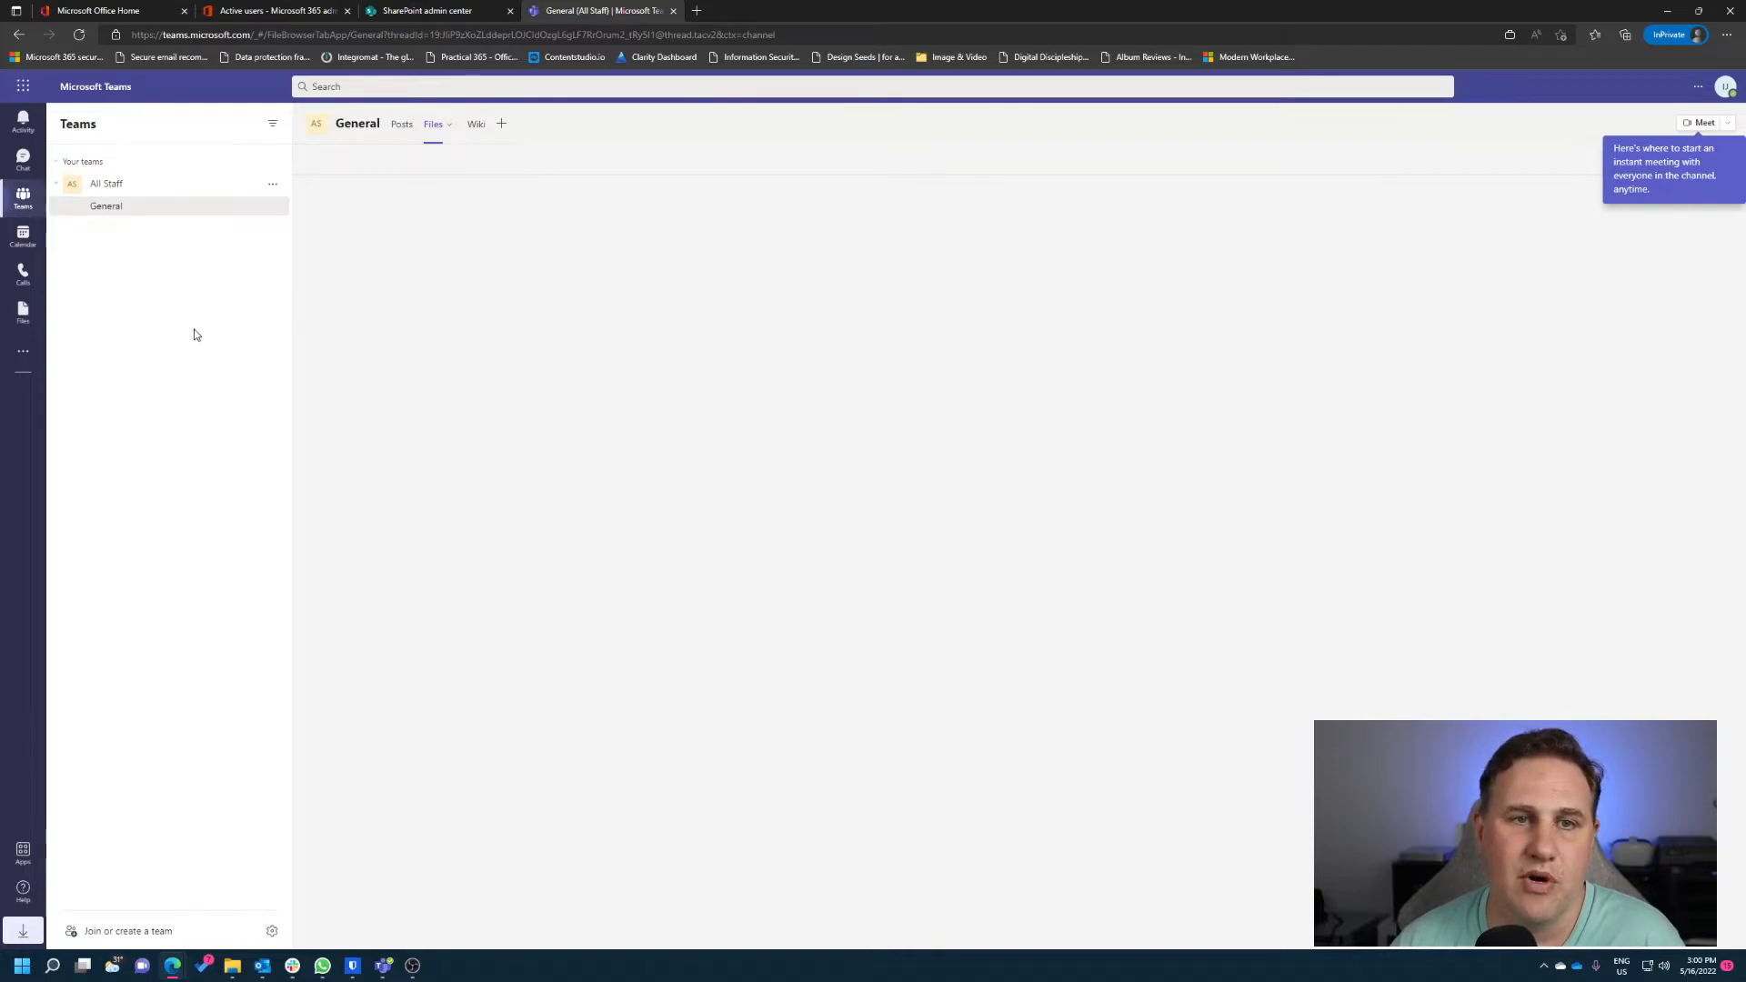
pyautogui.click(402, 124)
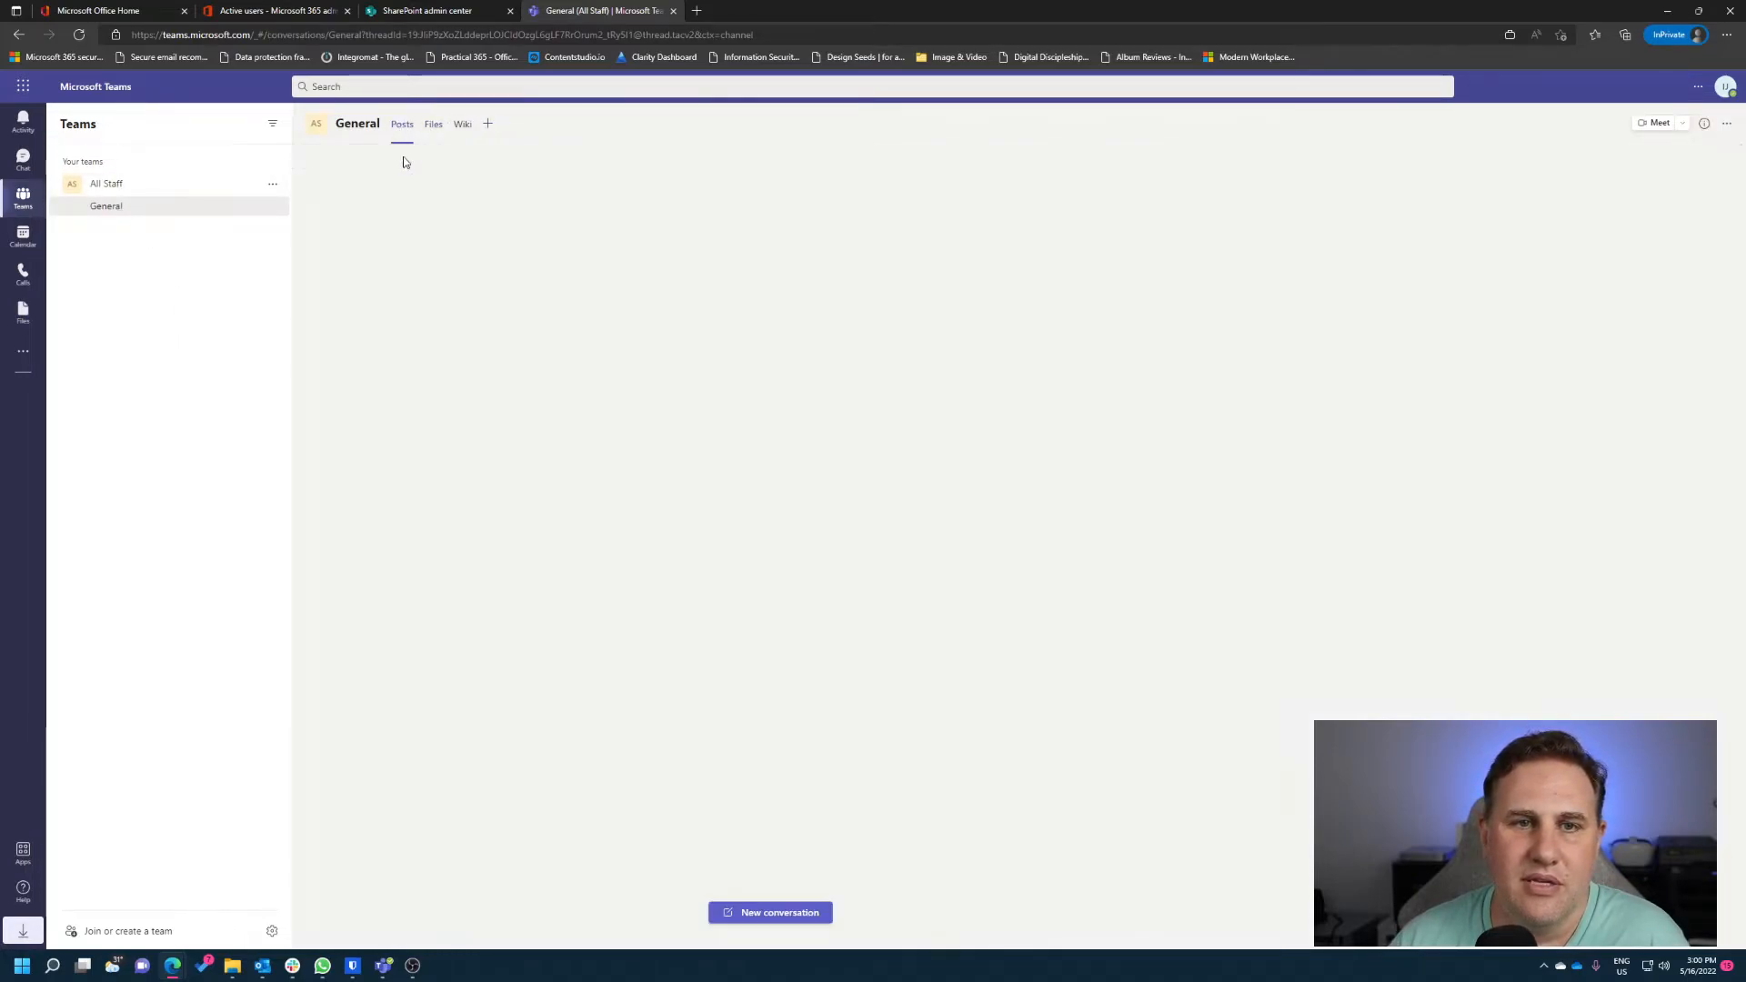
pyautogui.click(431, 125)
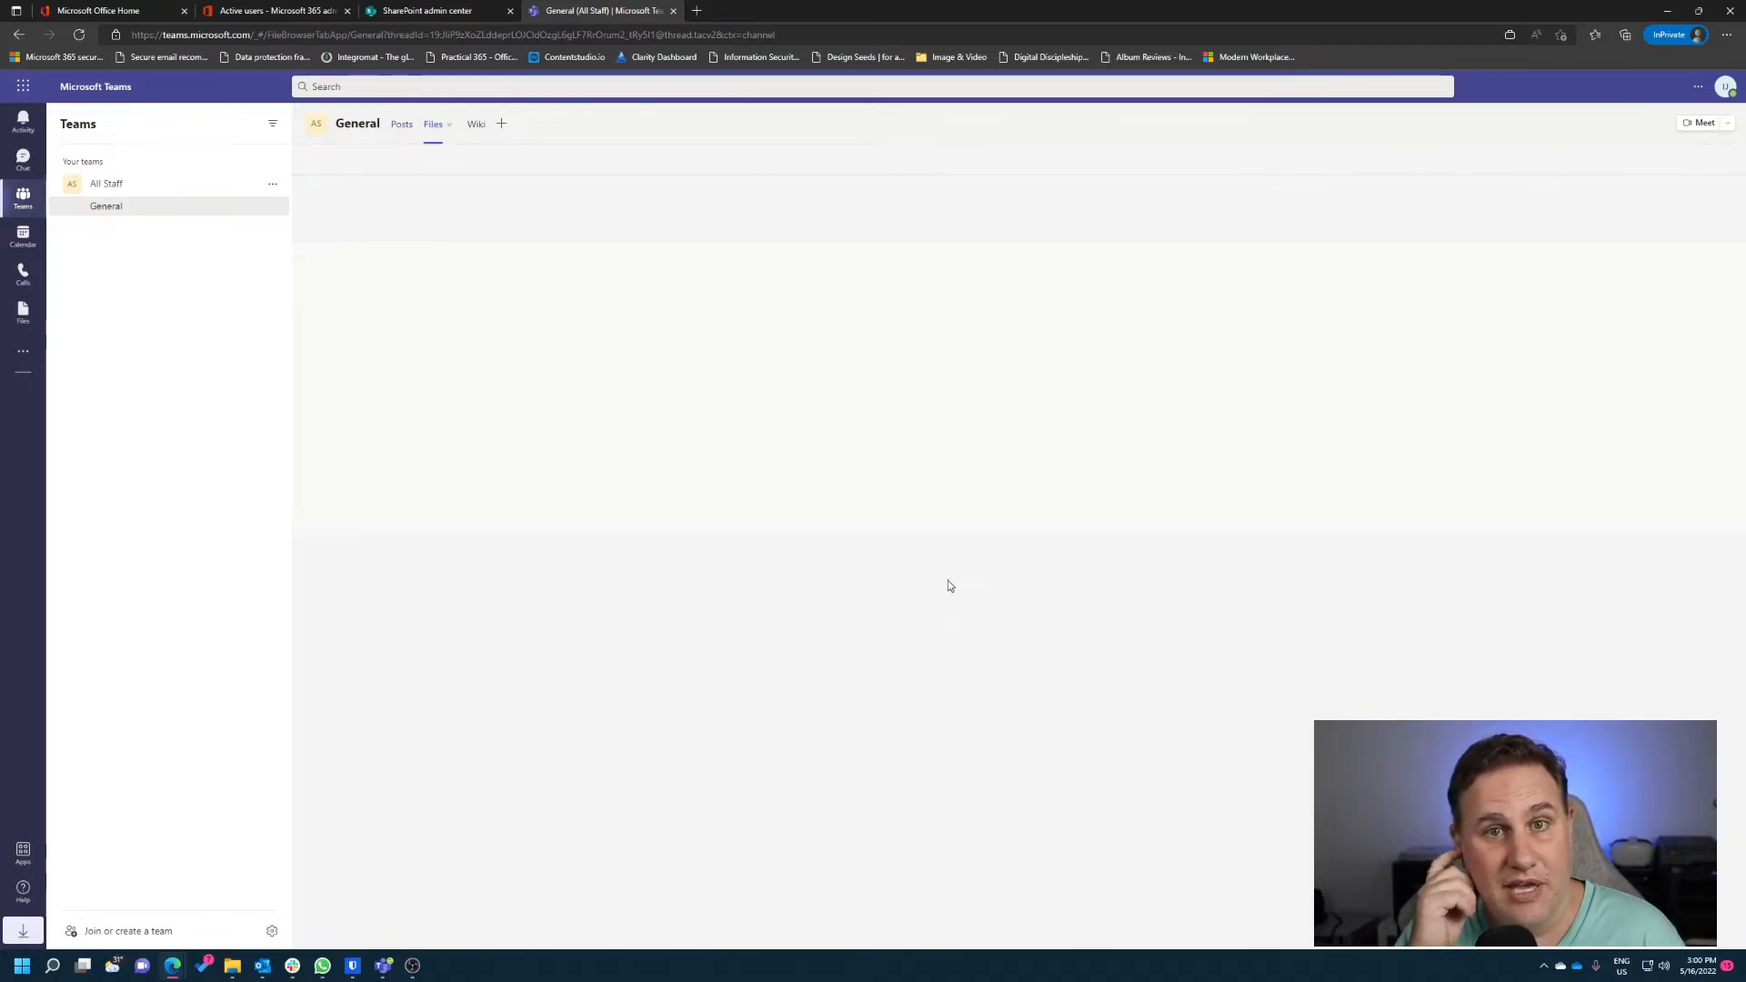
# - Reload the active sites list in the SharePoint admin center, and retry loading the All Staff General channel's files in Teams
pyautogui.click(437, 11)
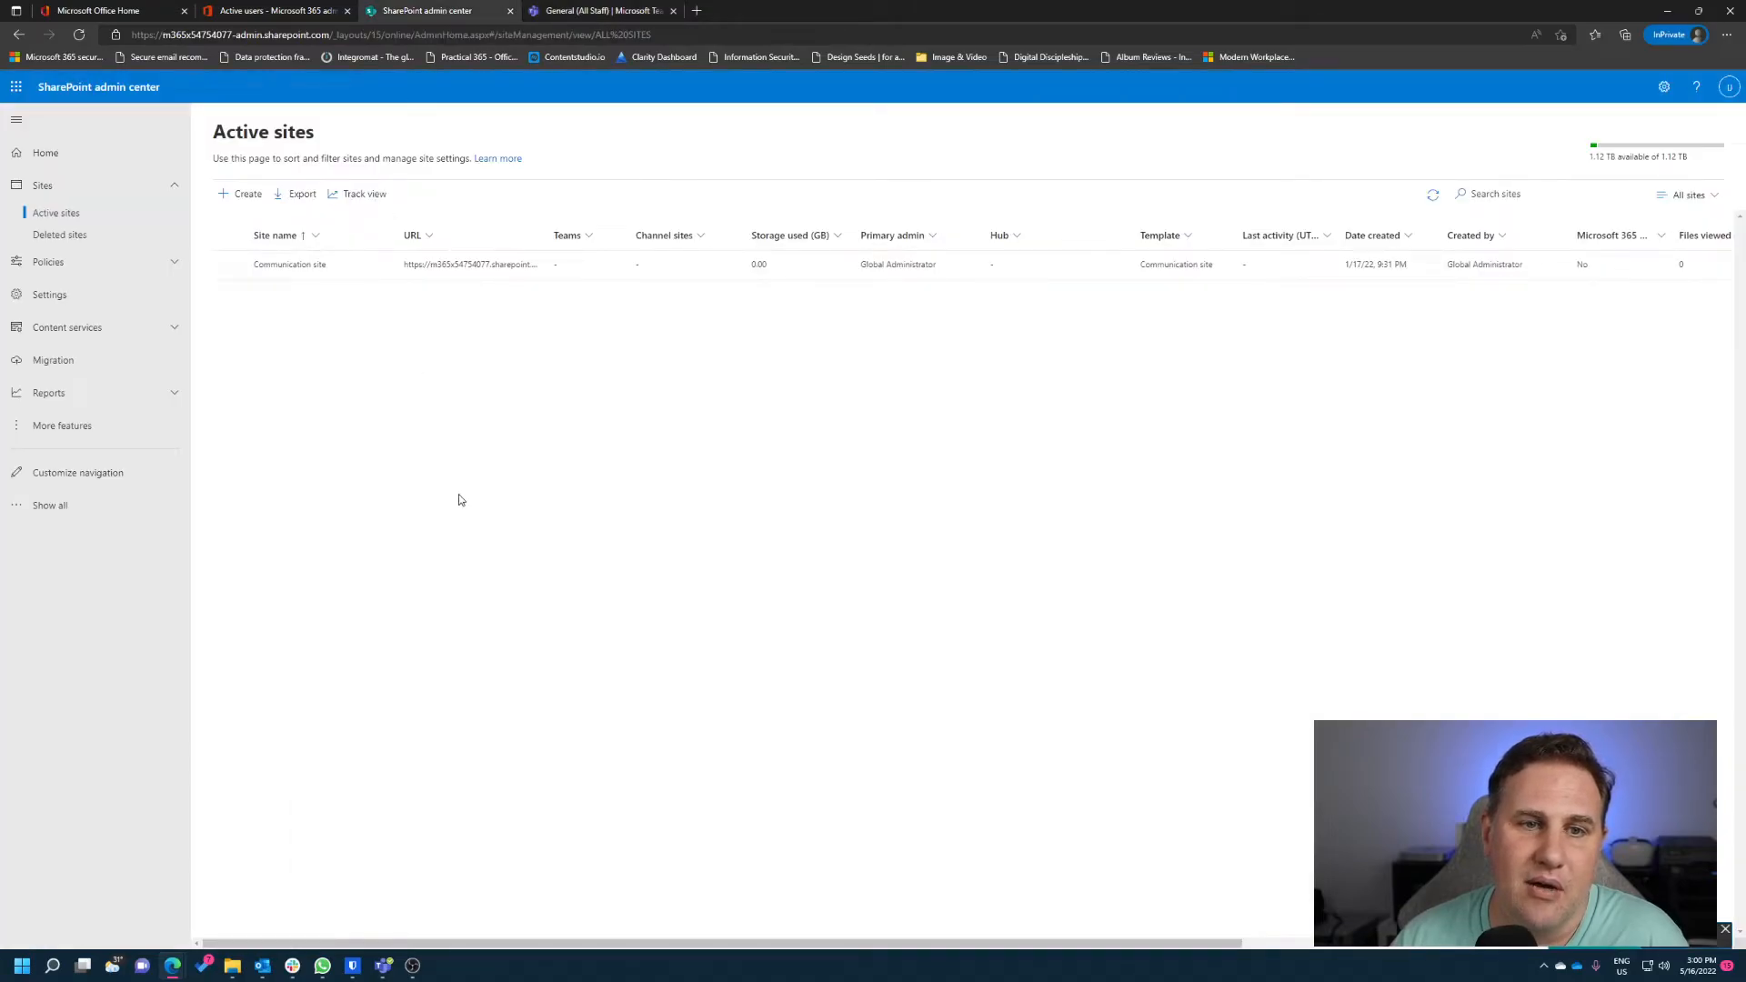
pyautogui.click(79, 34)
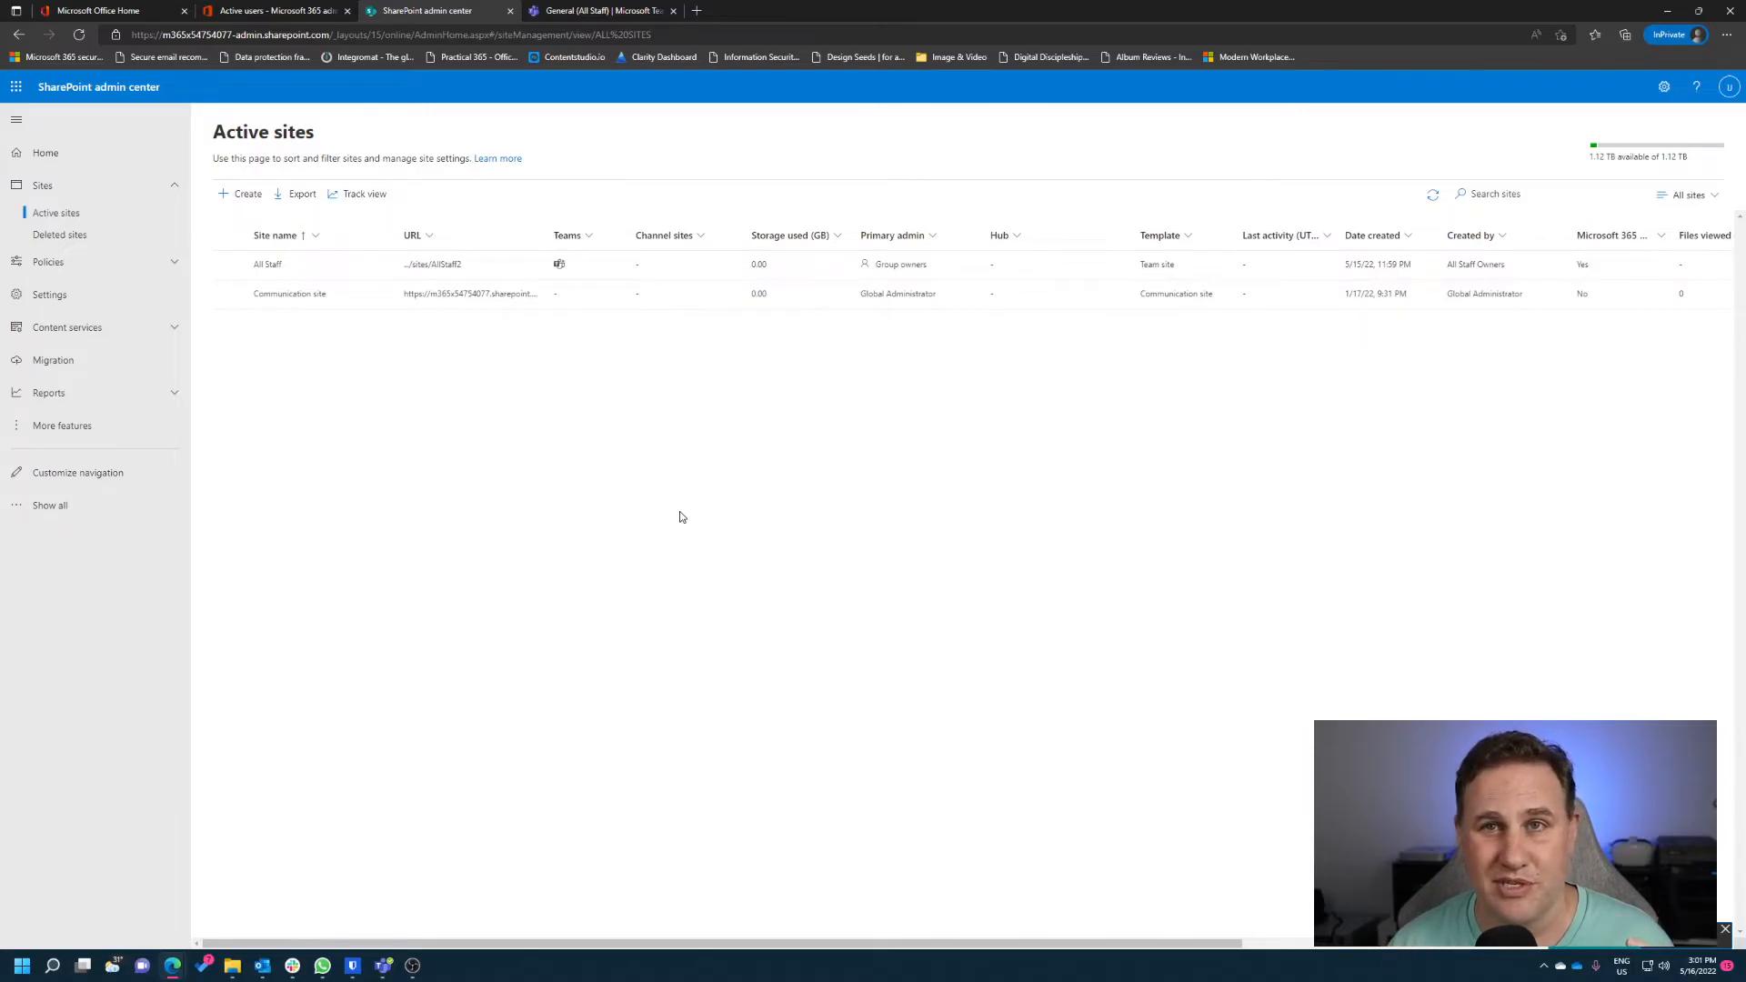
pyautogui.click(605, 11)
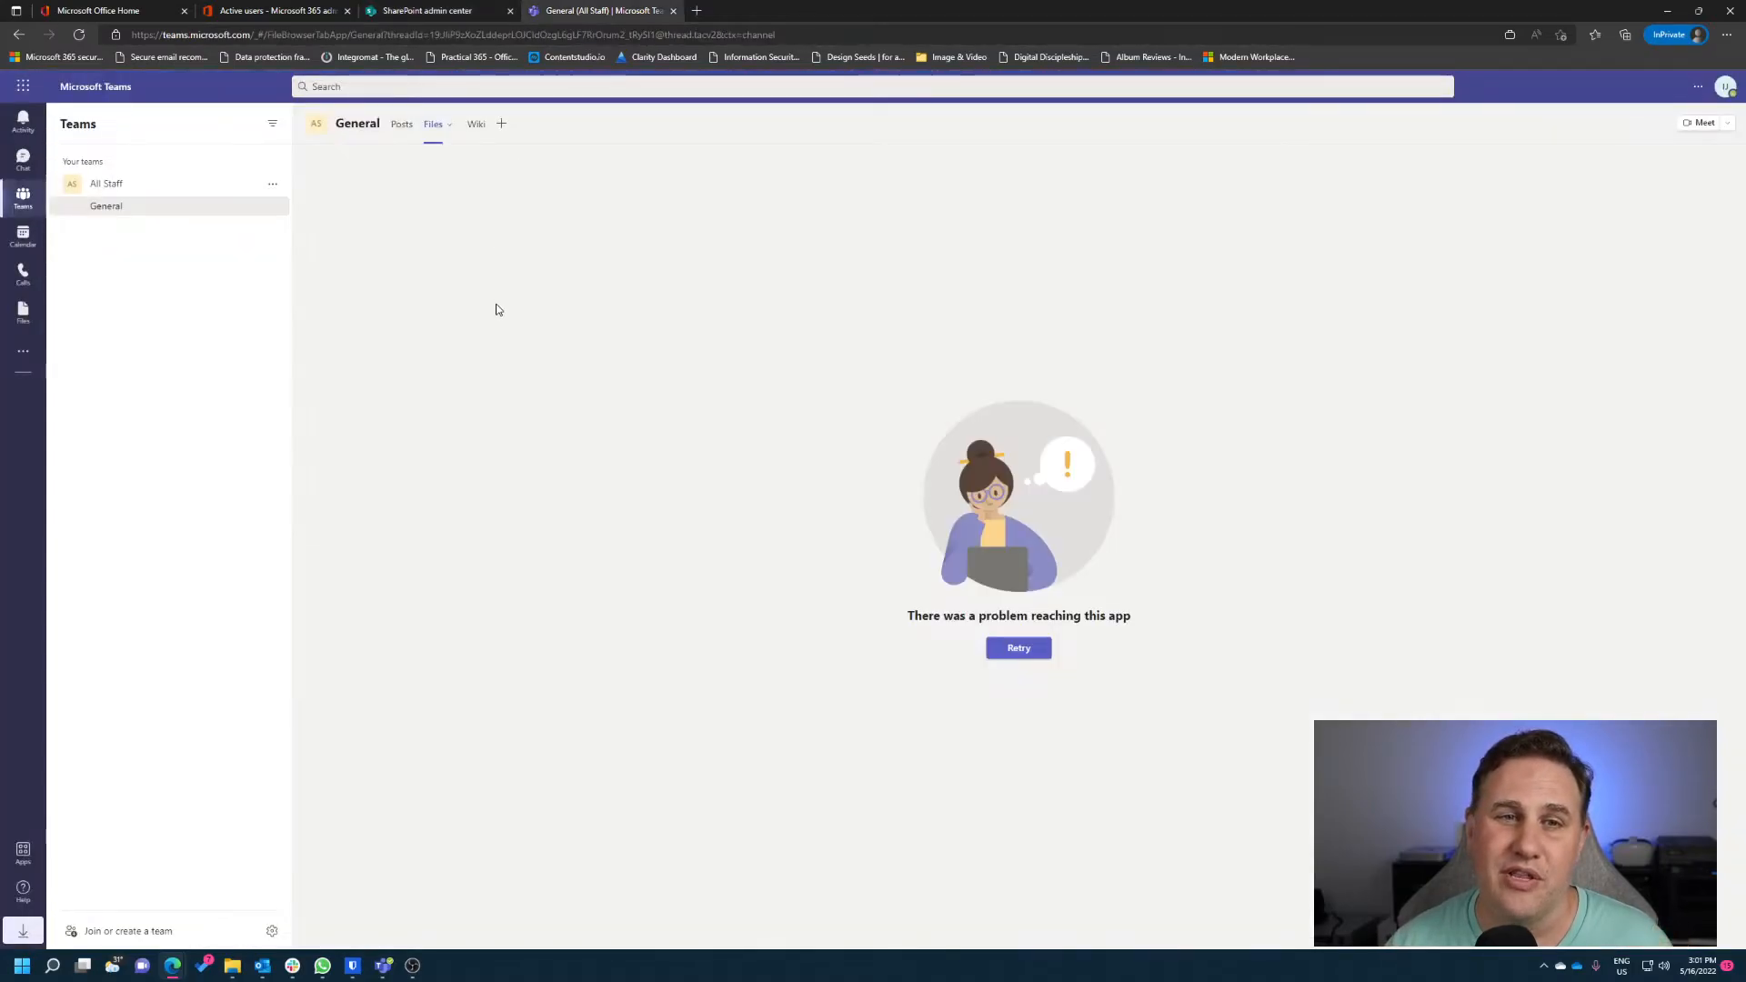
pyautogui.click(1015, 656)
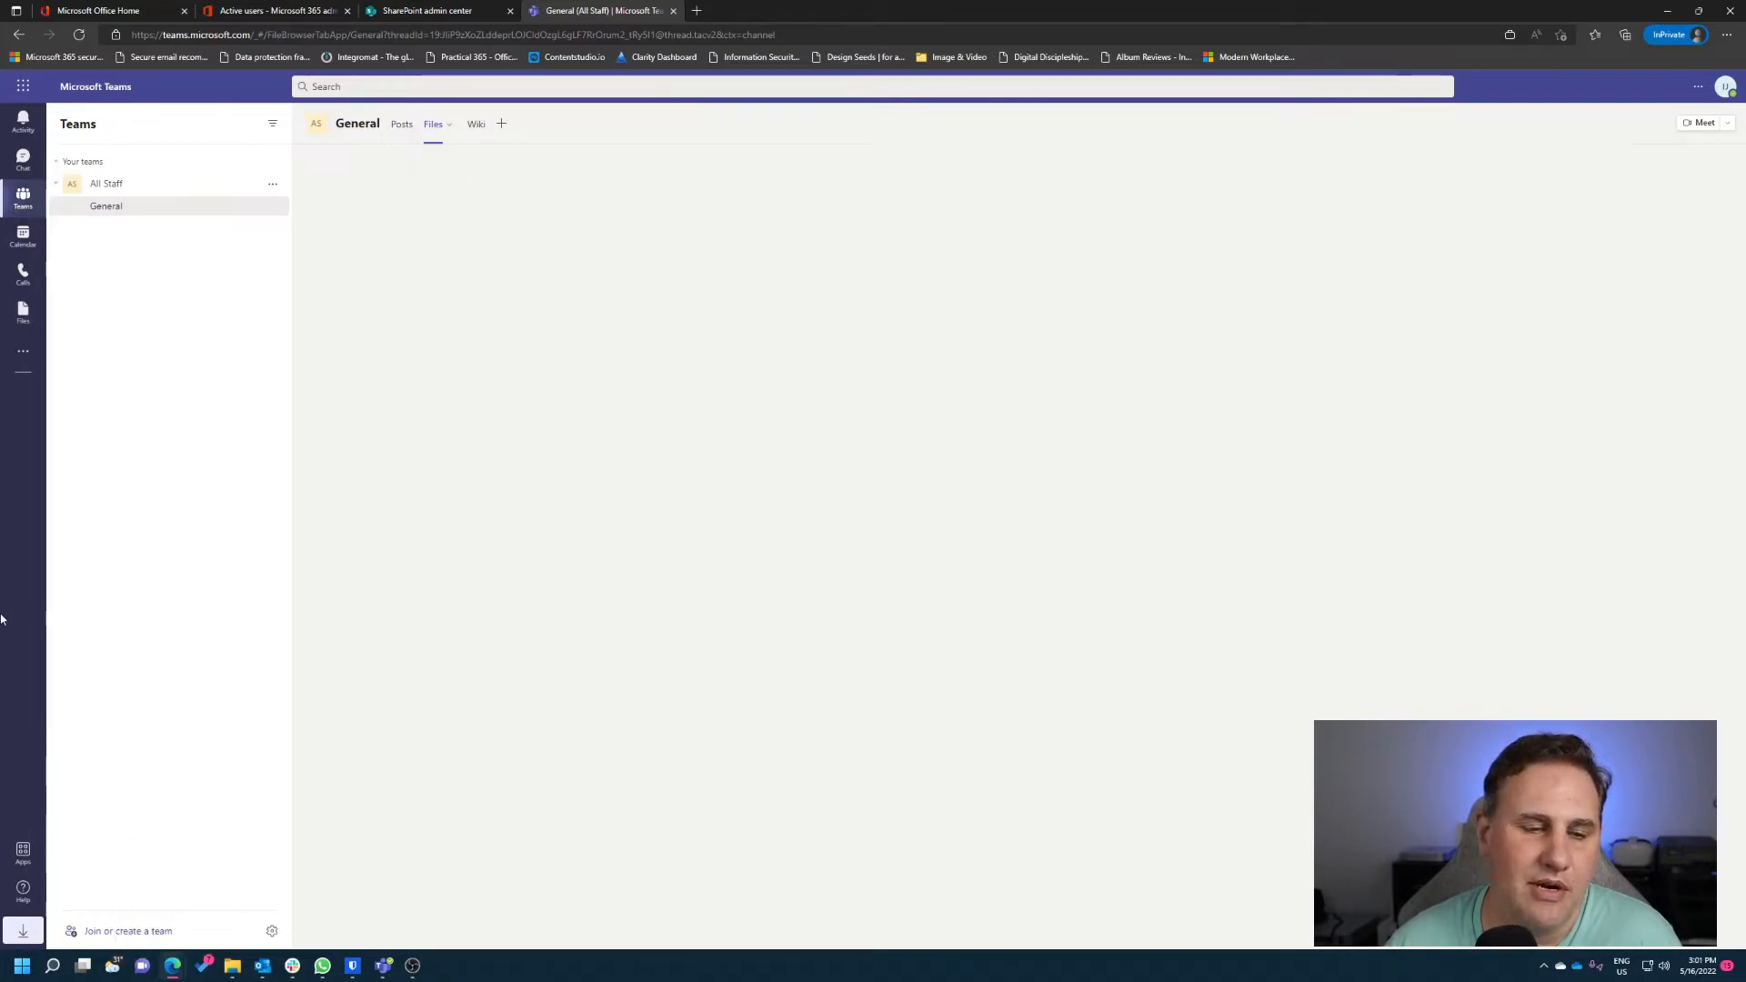
# - Start another new team from scratch and make it private
pyautogui.click(119, 931)
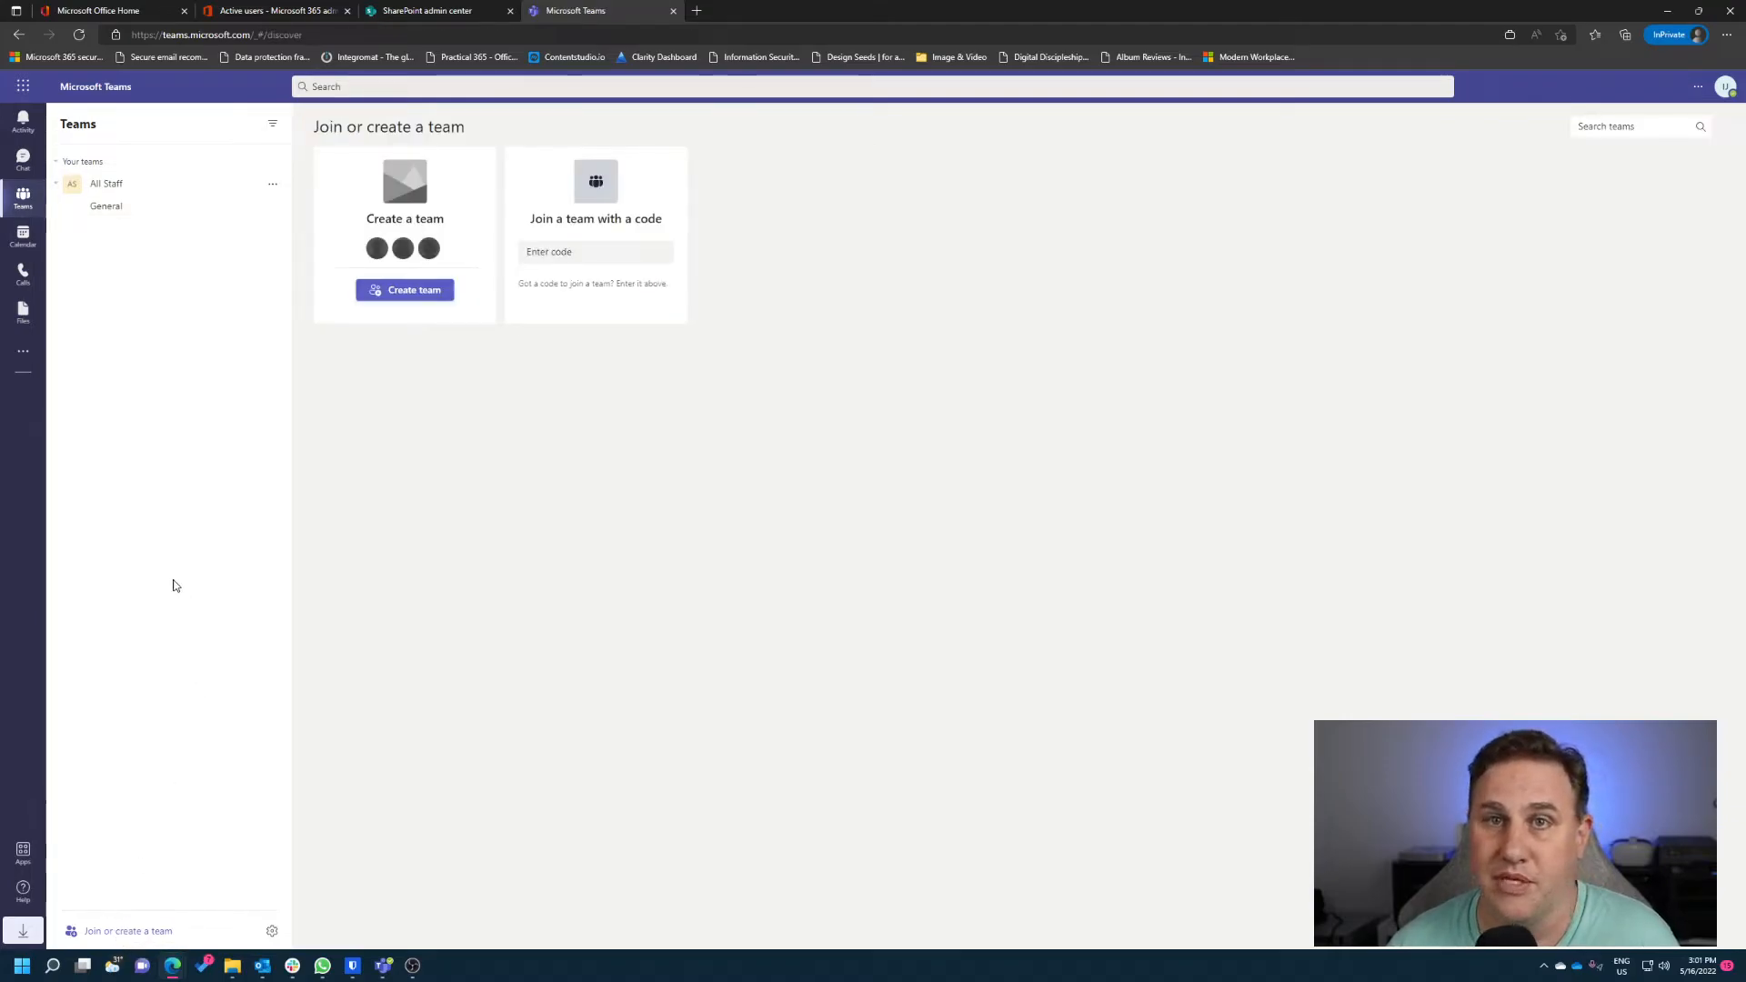
pyautogui.click(415, 291)
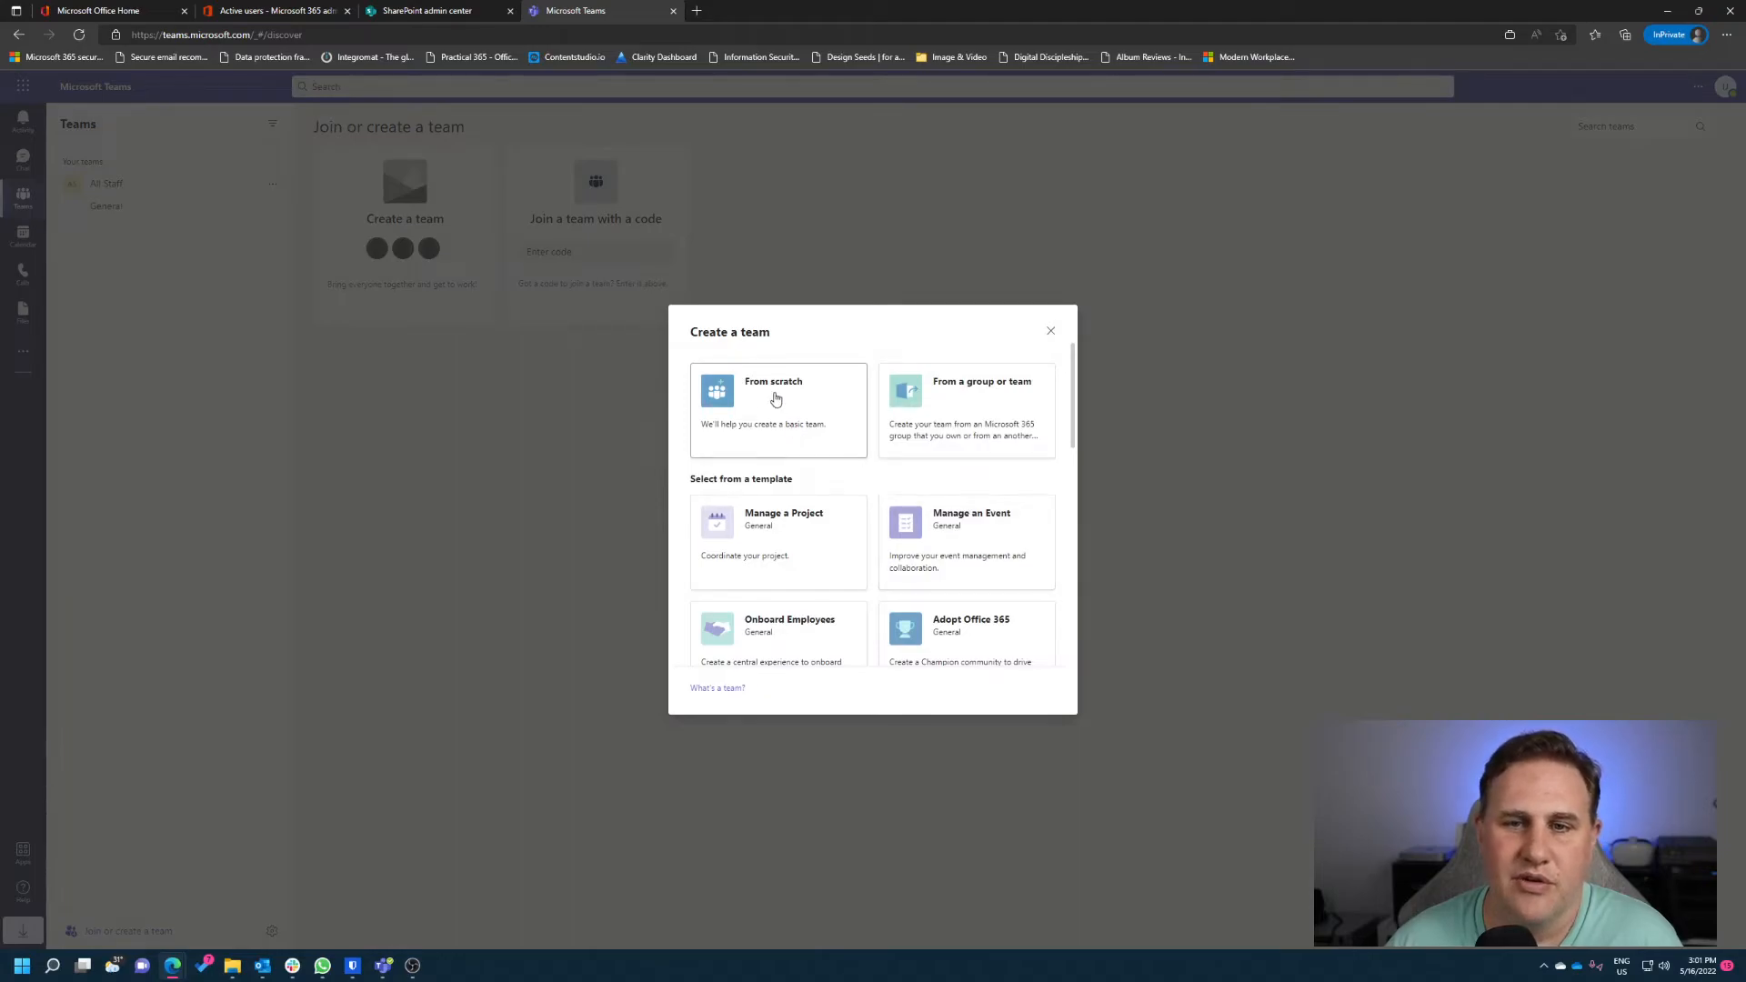
pyautogui.click(775, 398)
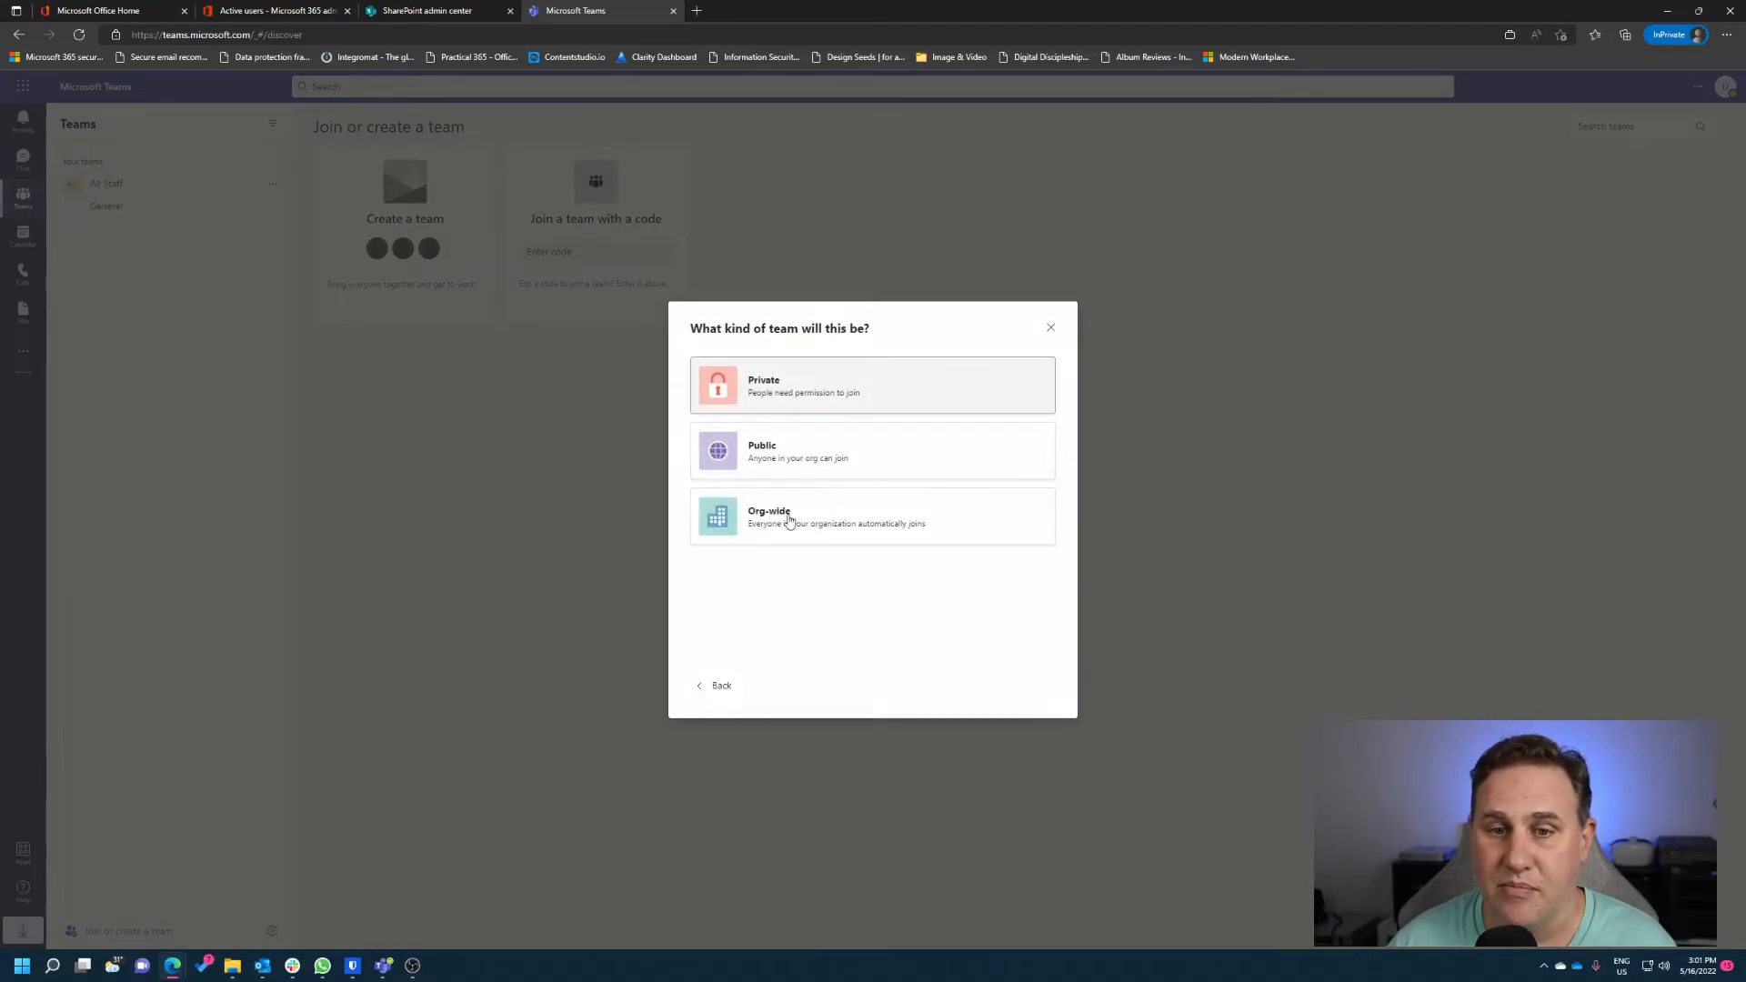
pyautogui.click(808, 380)
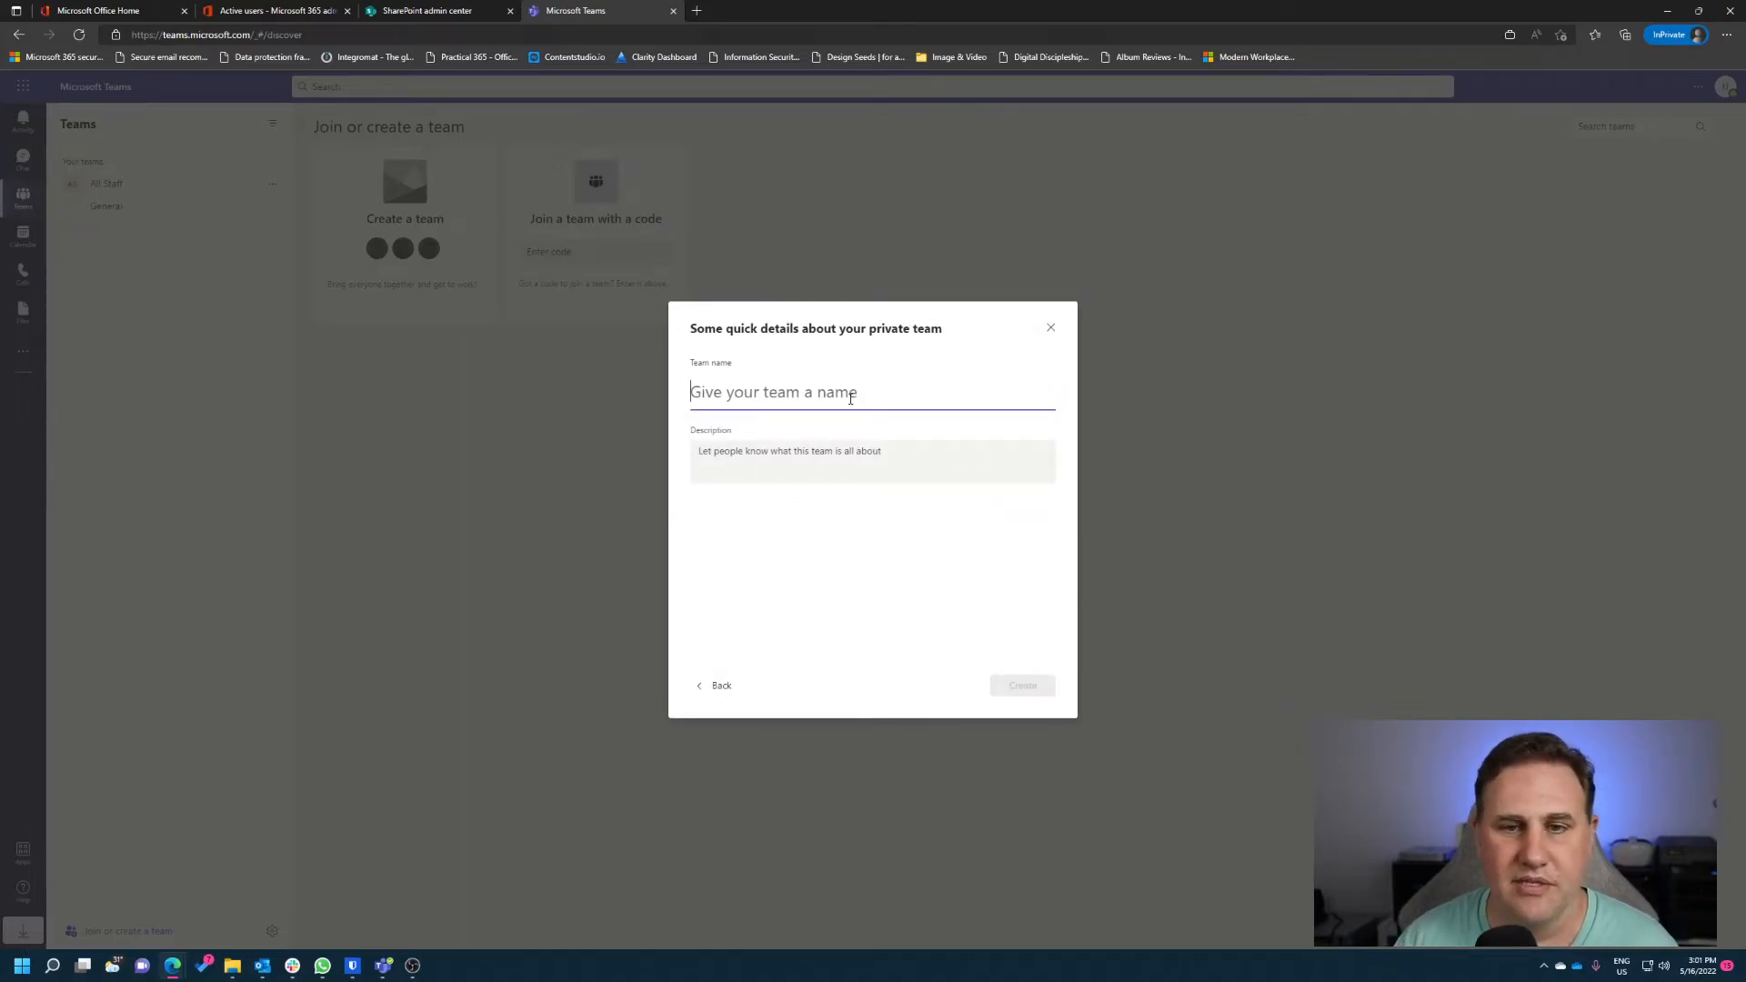
pyautogui.write('Financ')
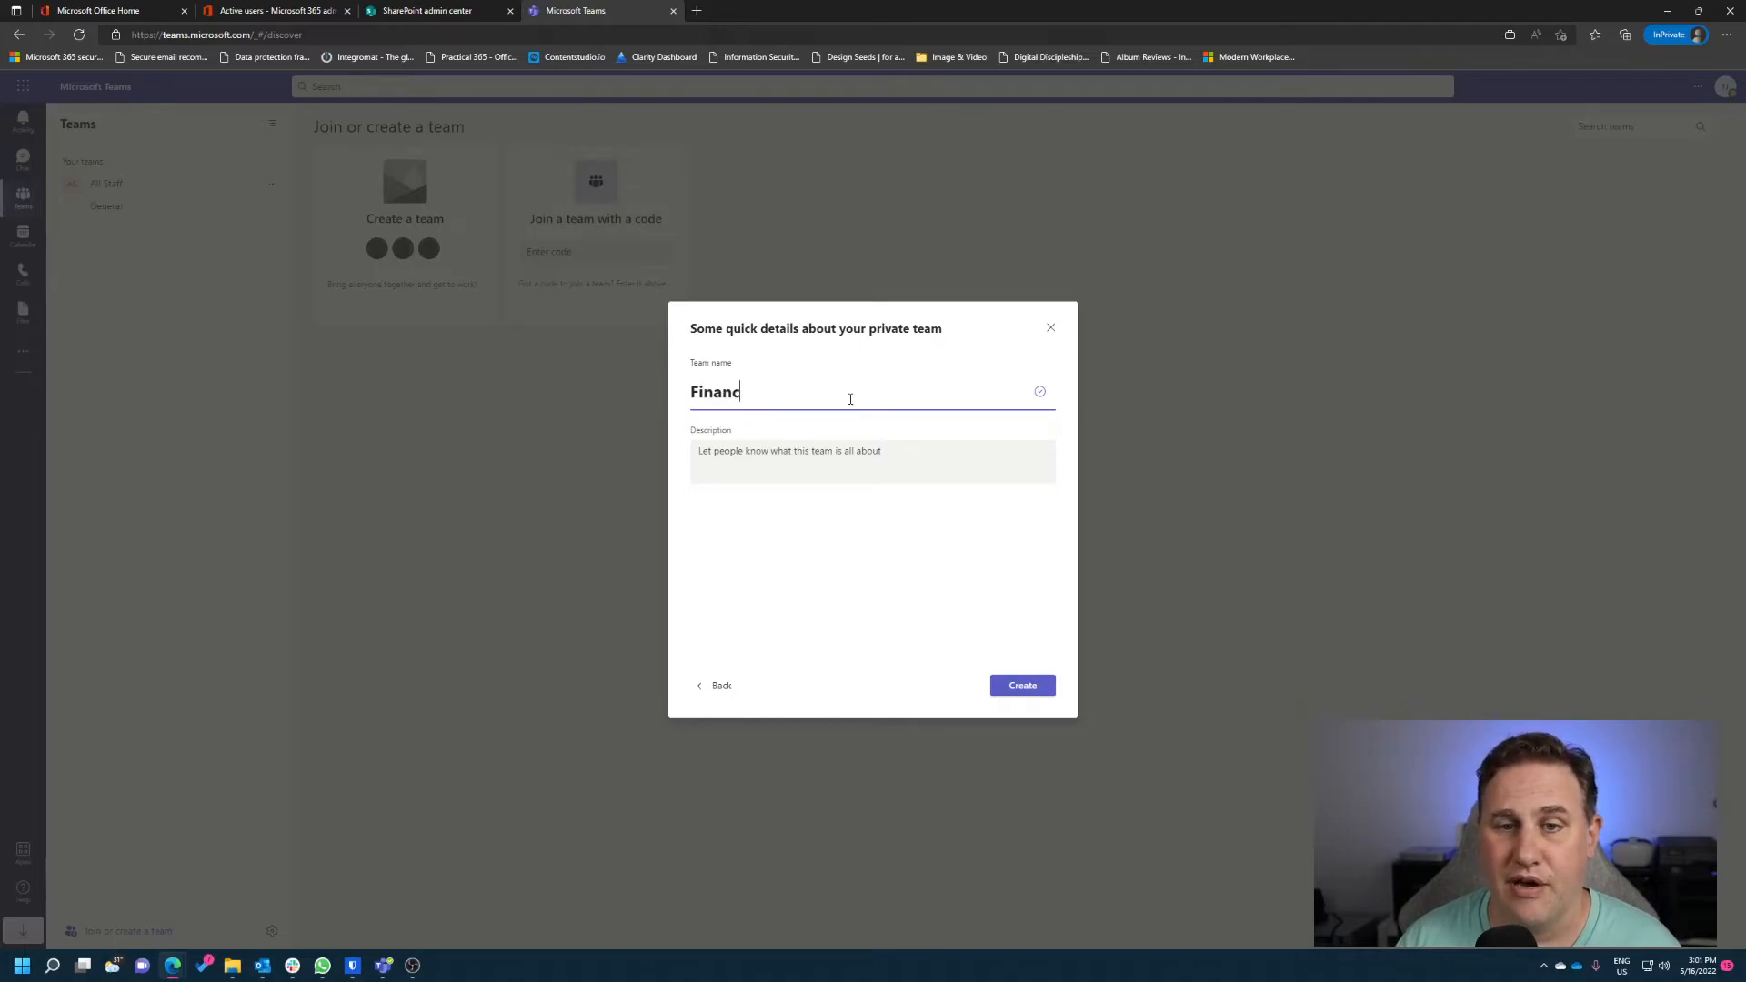
pyautogui.press('BackSpace')
pyautogui.press('BackSpace')
pyautogui.press('BackSpace')
pyautogui.press('BackSpace')
pyautogui.press('BackSpace')
pyautogui.press('BackSpace')
# - Name the private team Accounting and create it without a description
pyautogui.write('Accou')
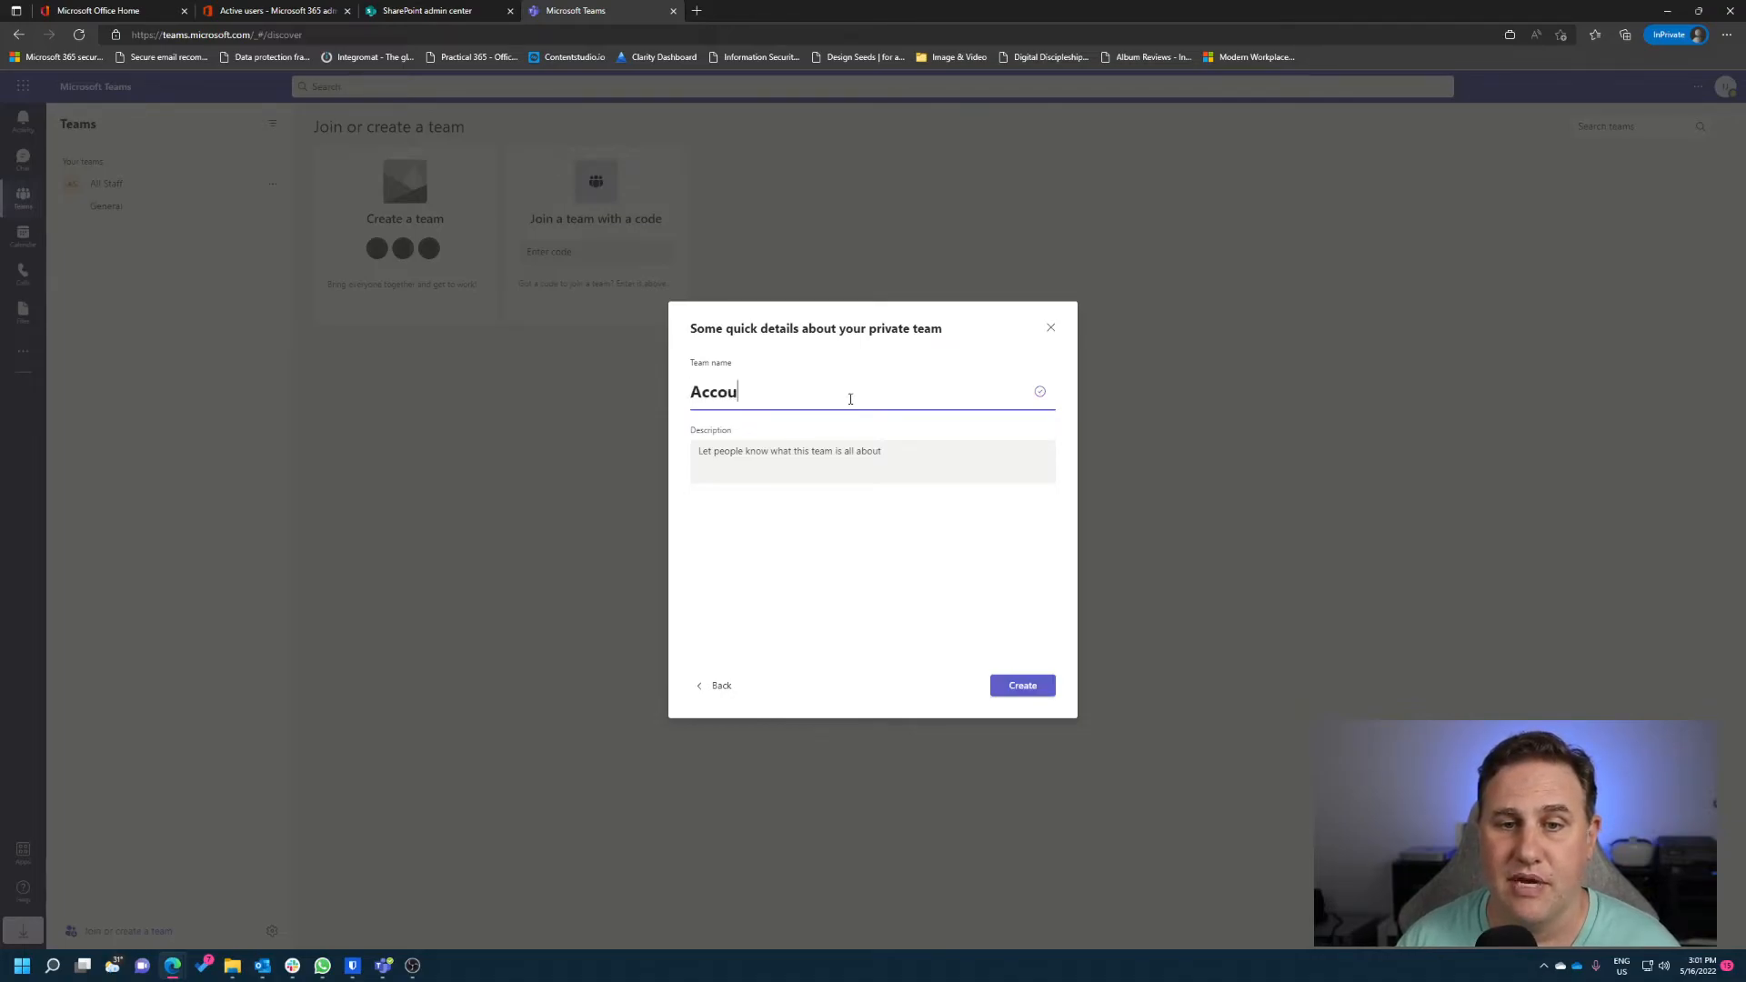
pyautogui.write('nting')
pyautogui.click(1016, 684)
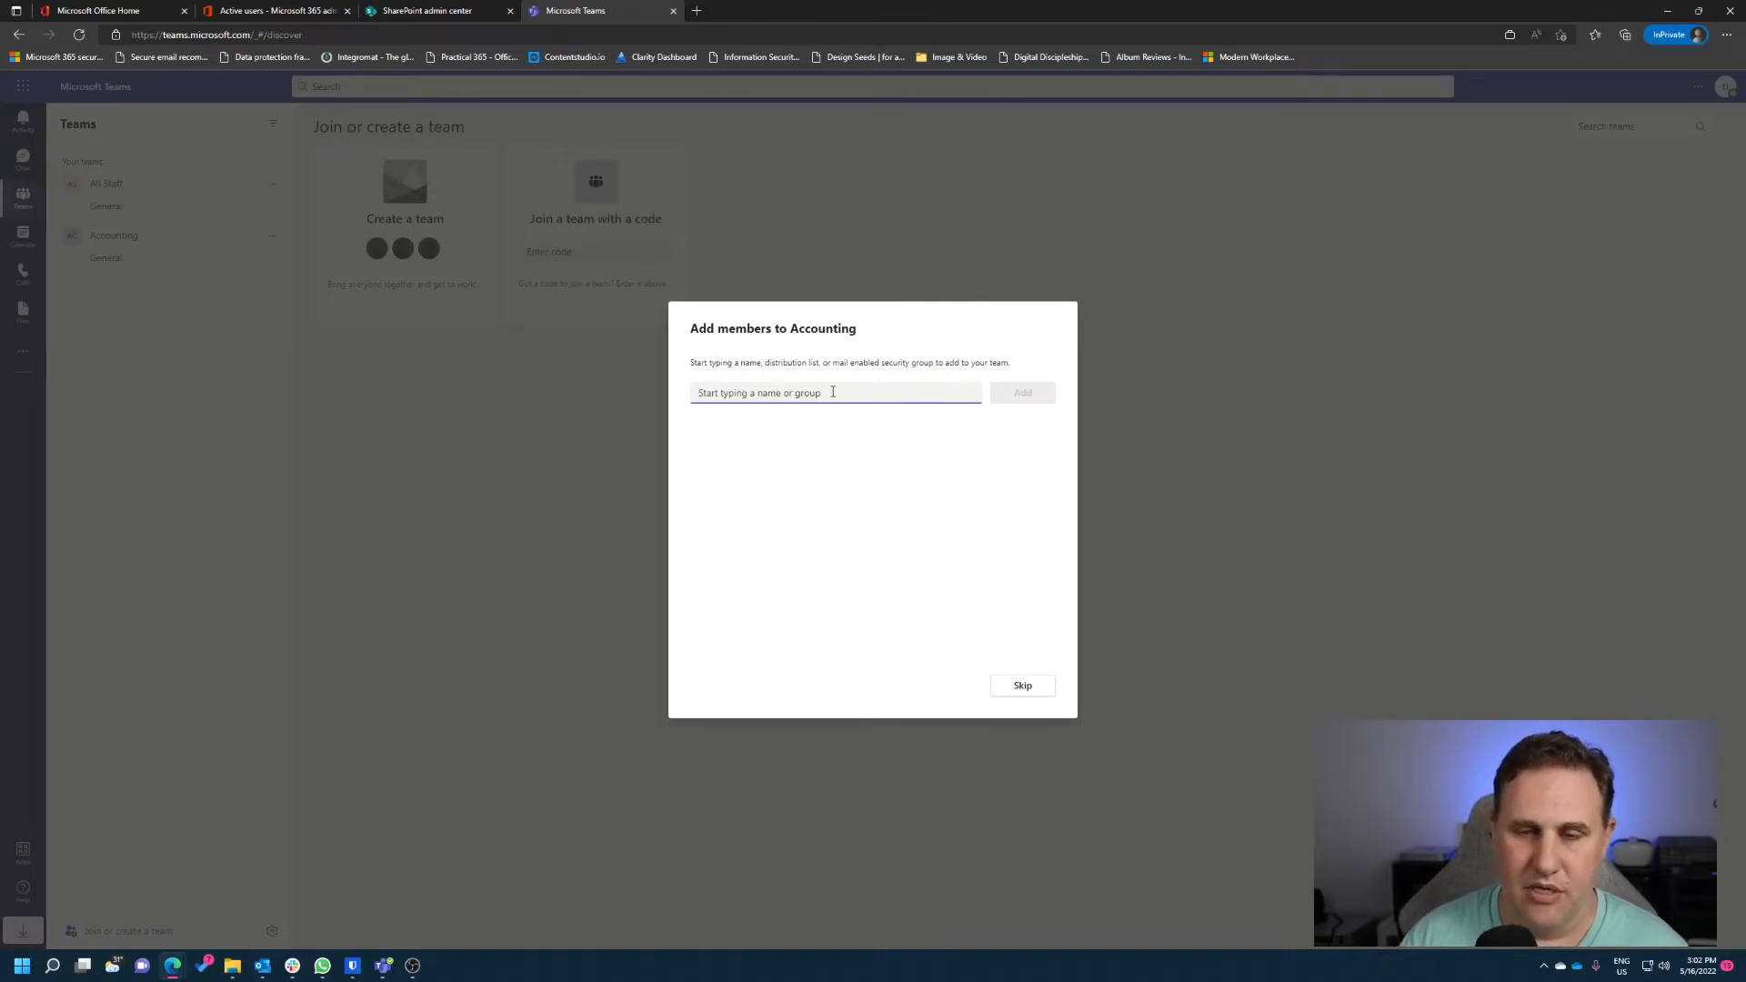
# - Add the Marketing Assistant and the IT Admin as members of the Accounting team
pyautogui.write('a')
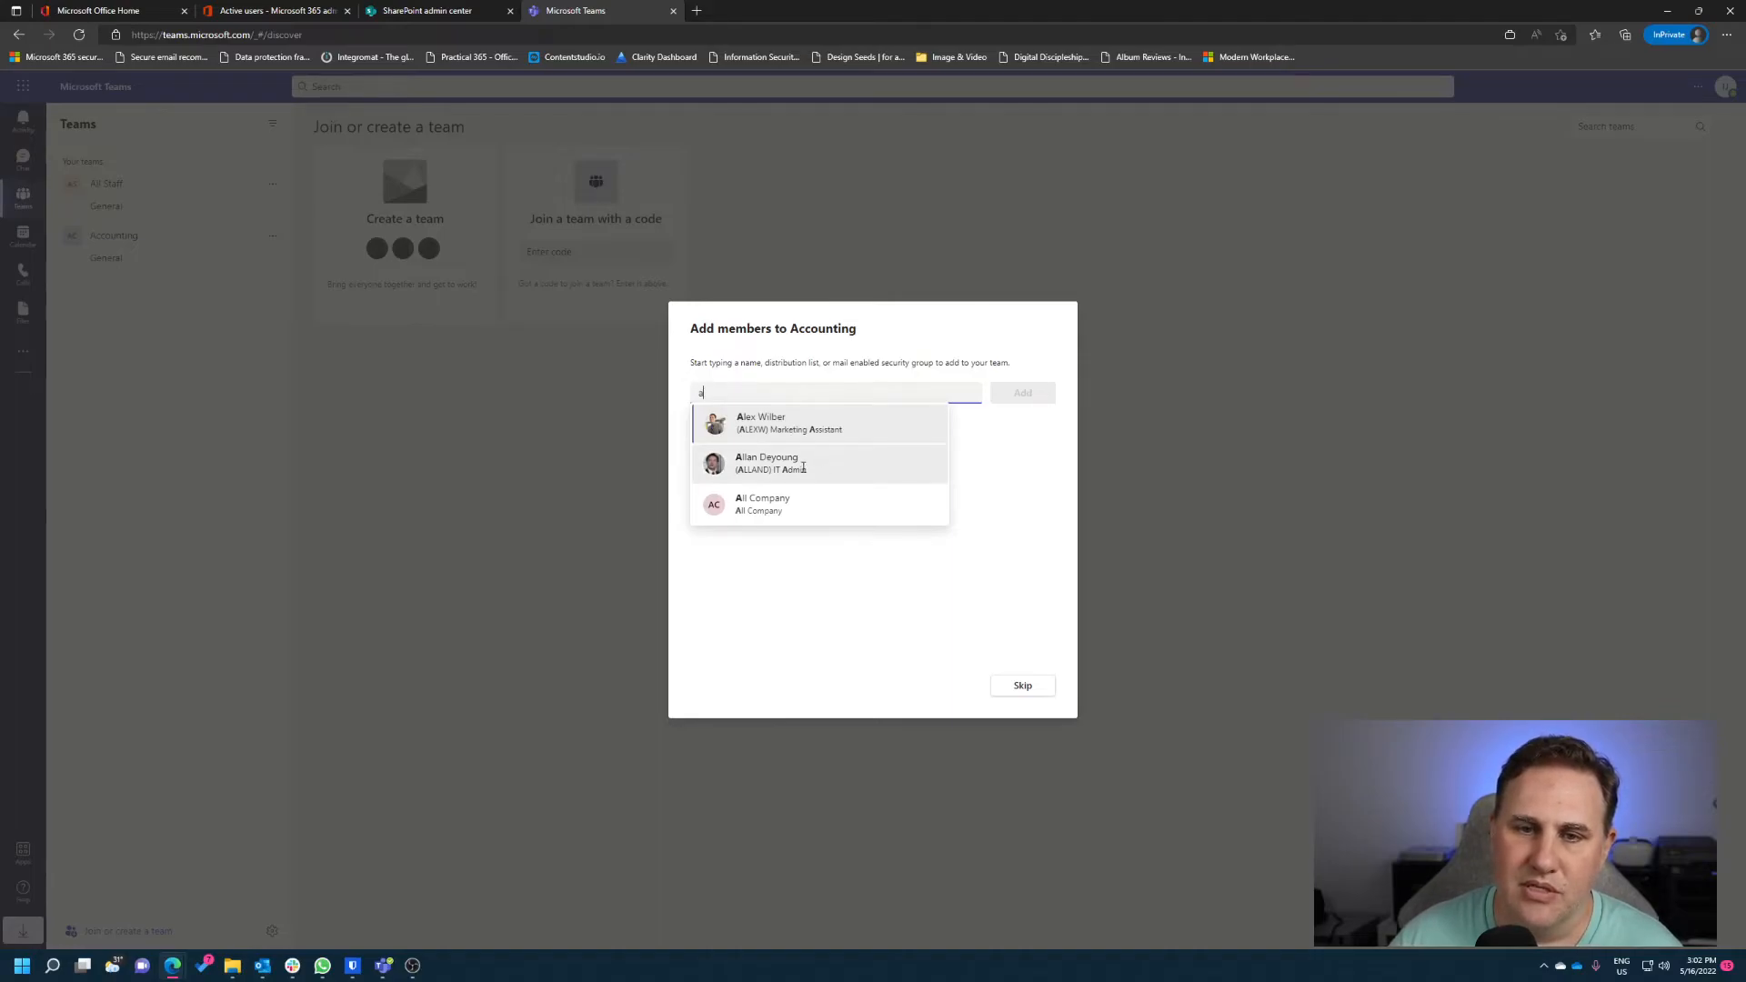
pyautogui.click(762, 424)
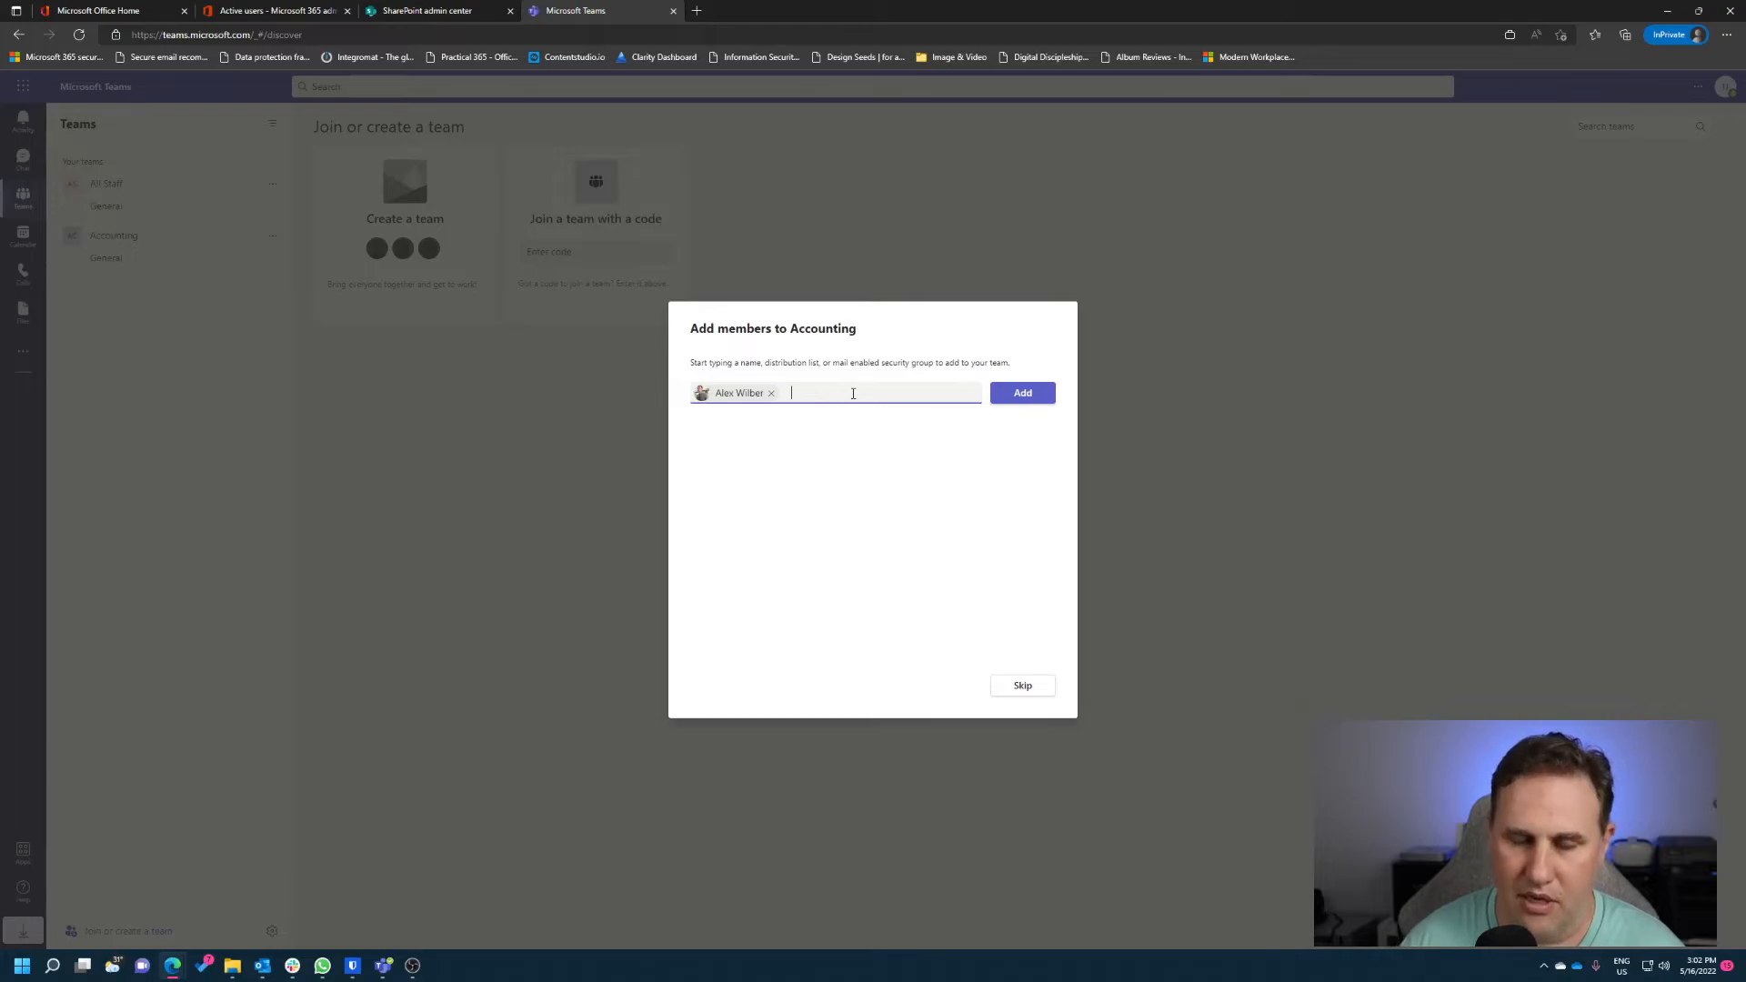
pyautogui.write('a')
pyautogui.click(881, 423)
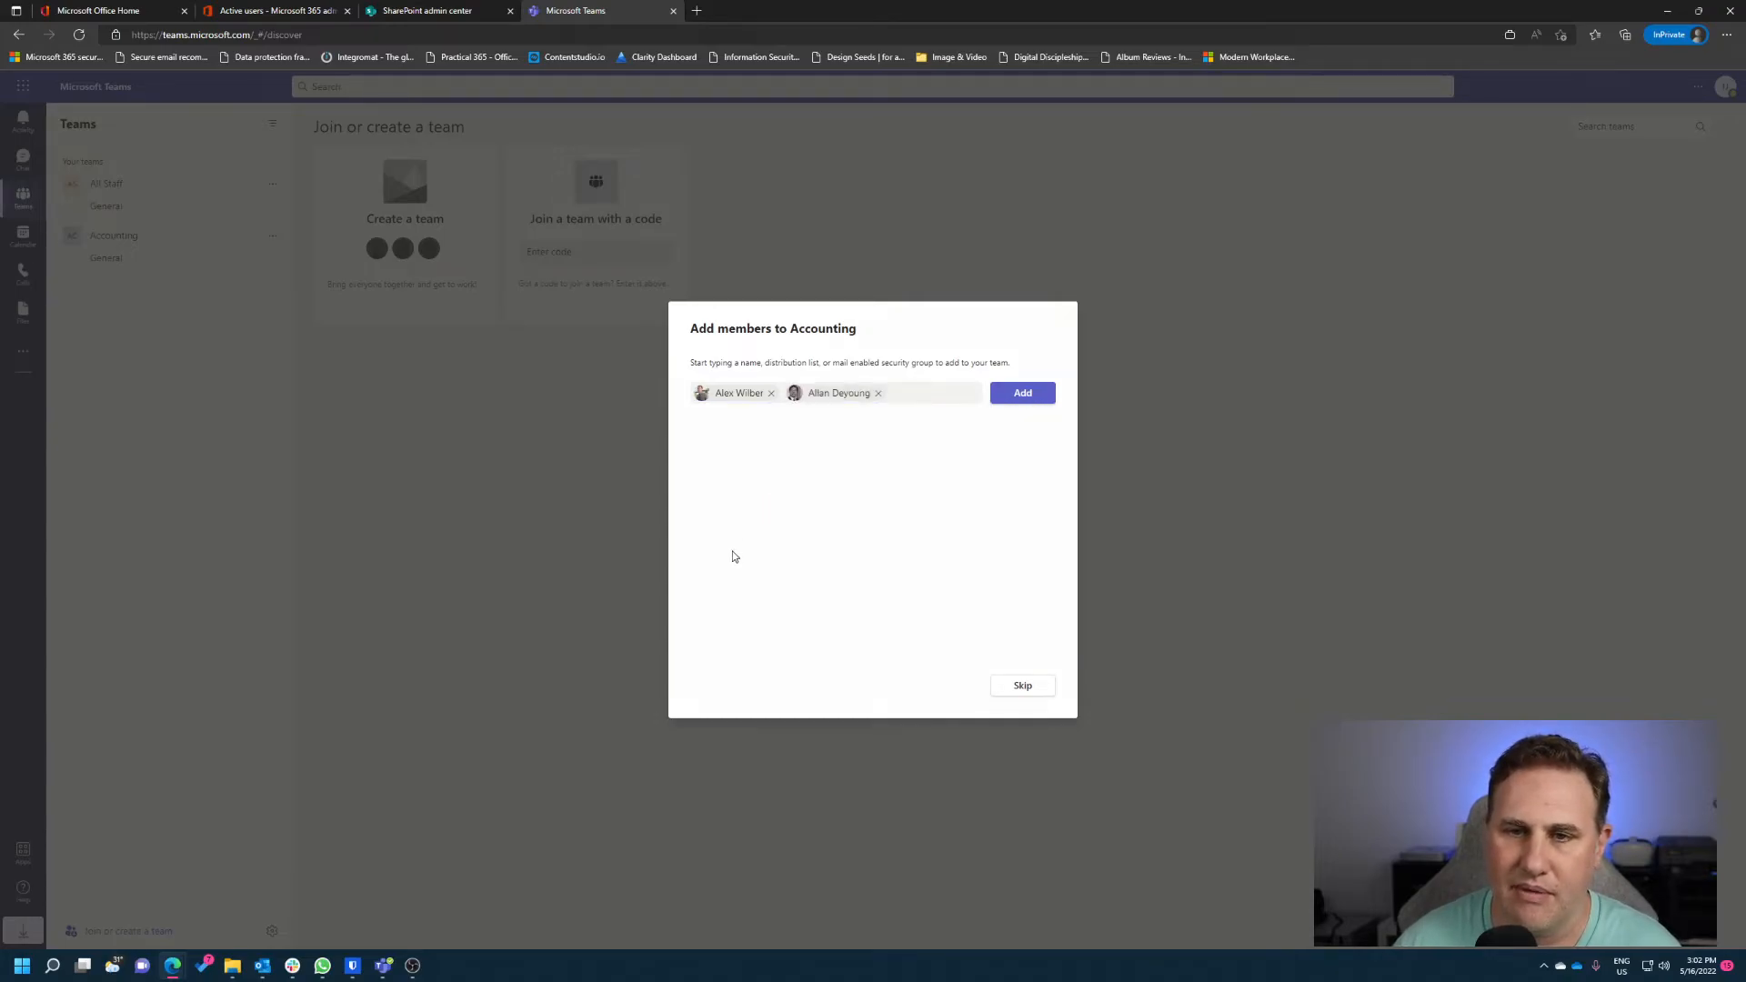
pyautogui.click(1023, 394)
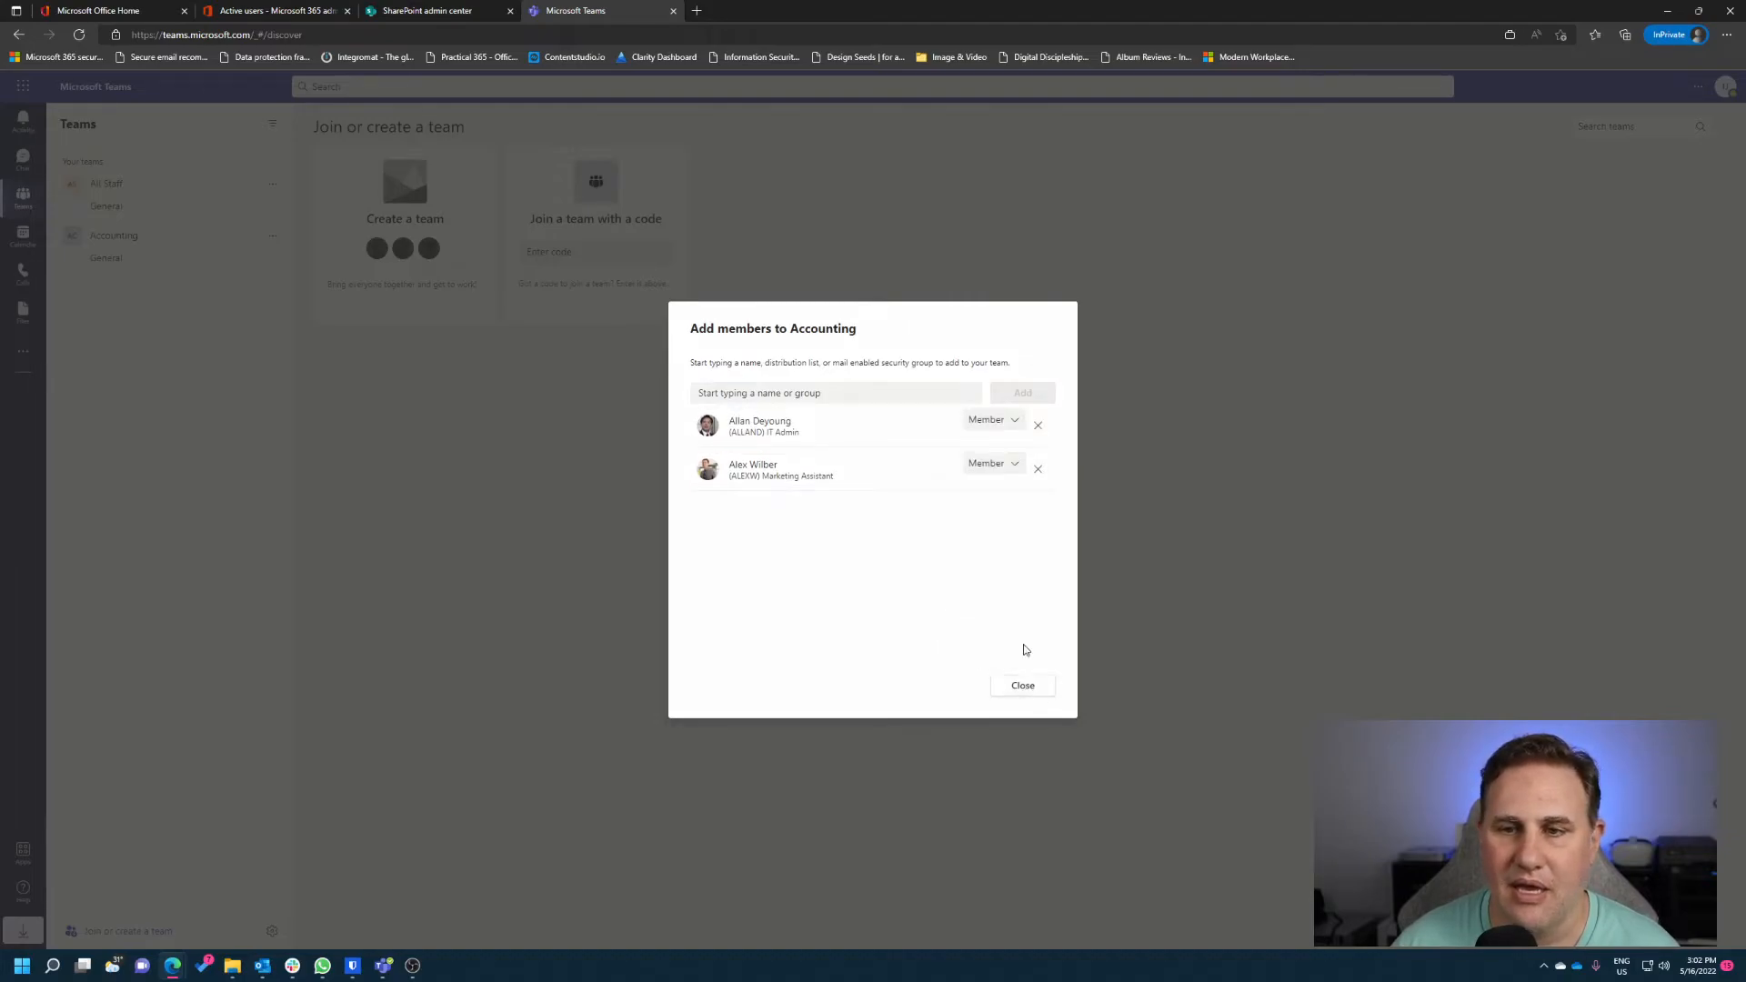
# - Make the IT Admin an owner of the Accounting team and finish adding members
pyautogui.click(998, 424)
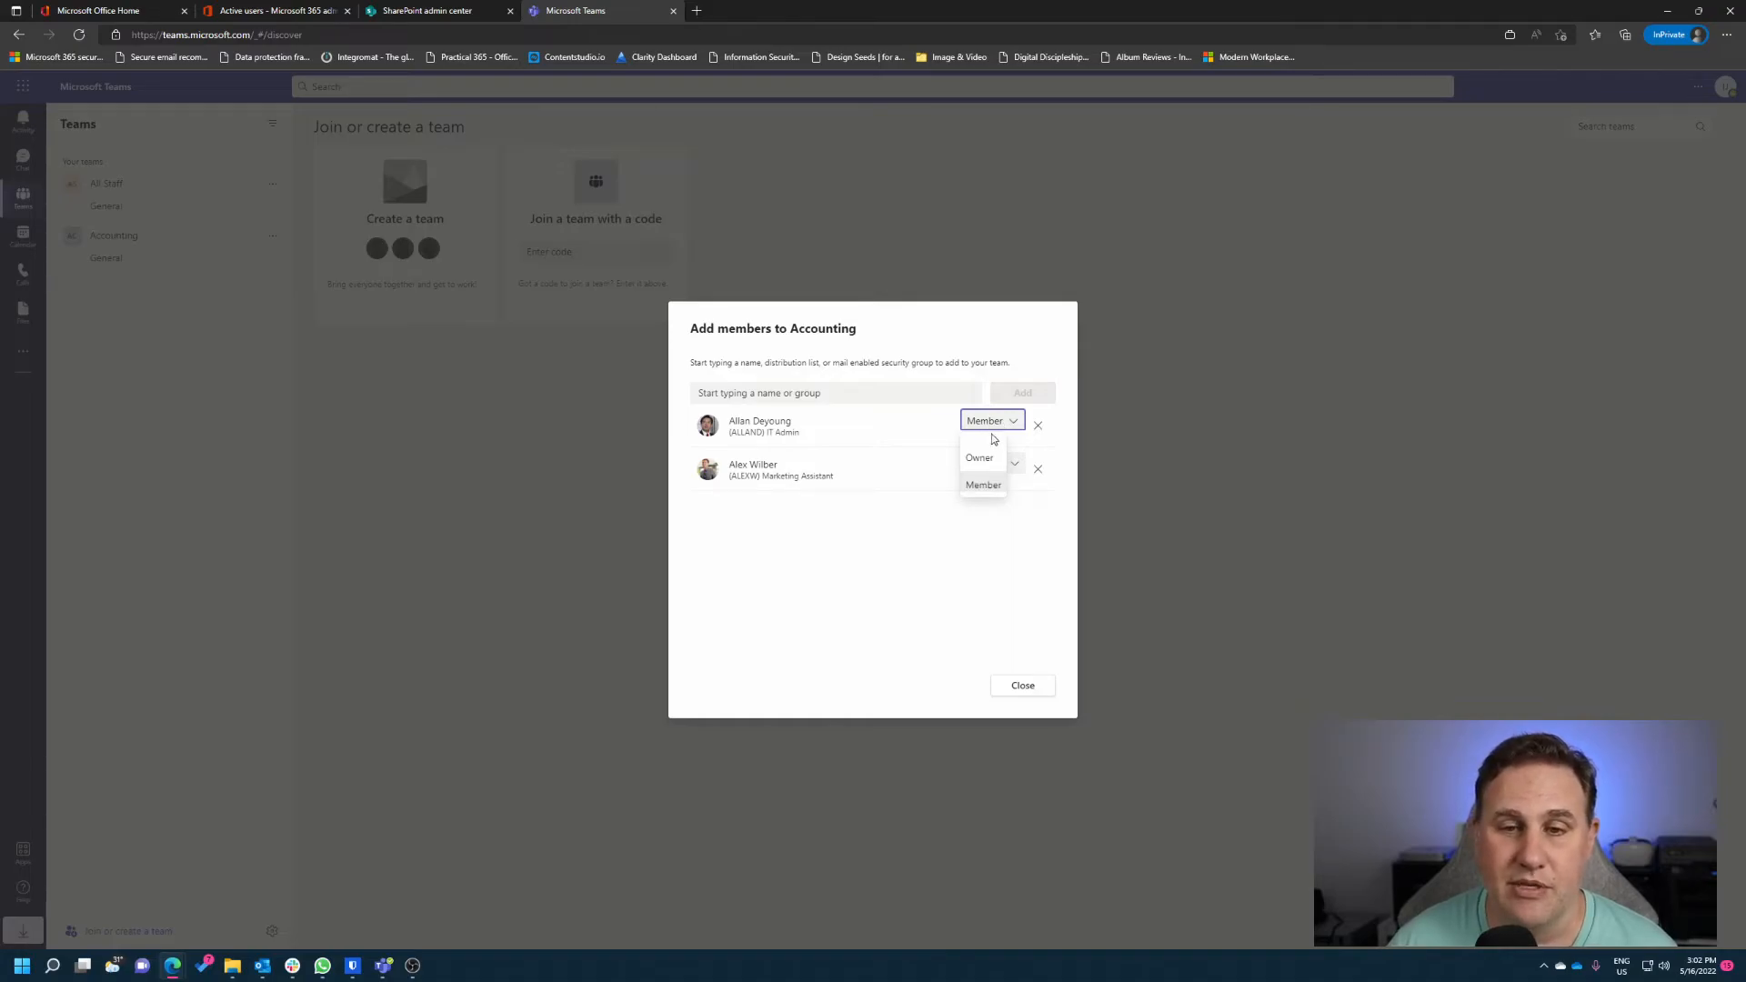
pyautogui.click(979, 457)
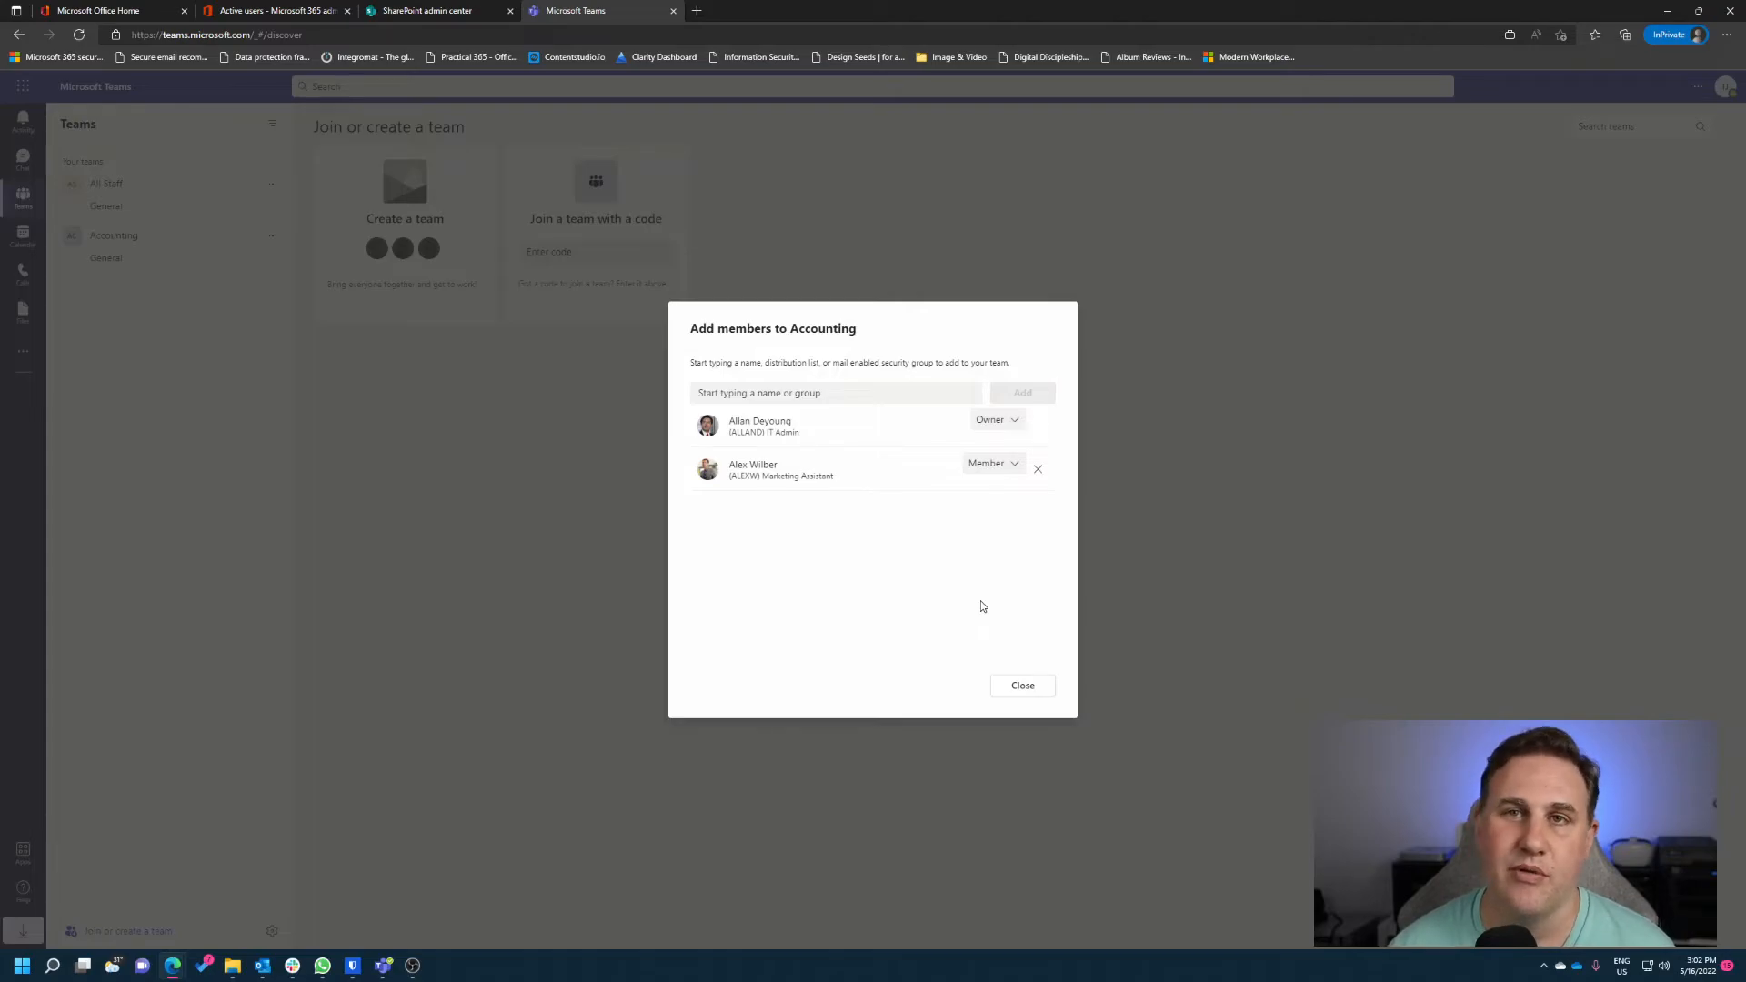
pyautogui.click(1022, 685)
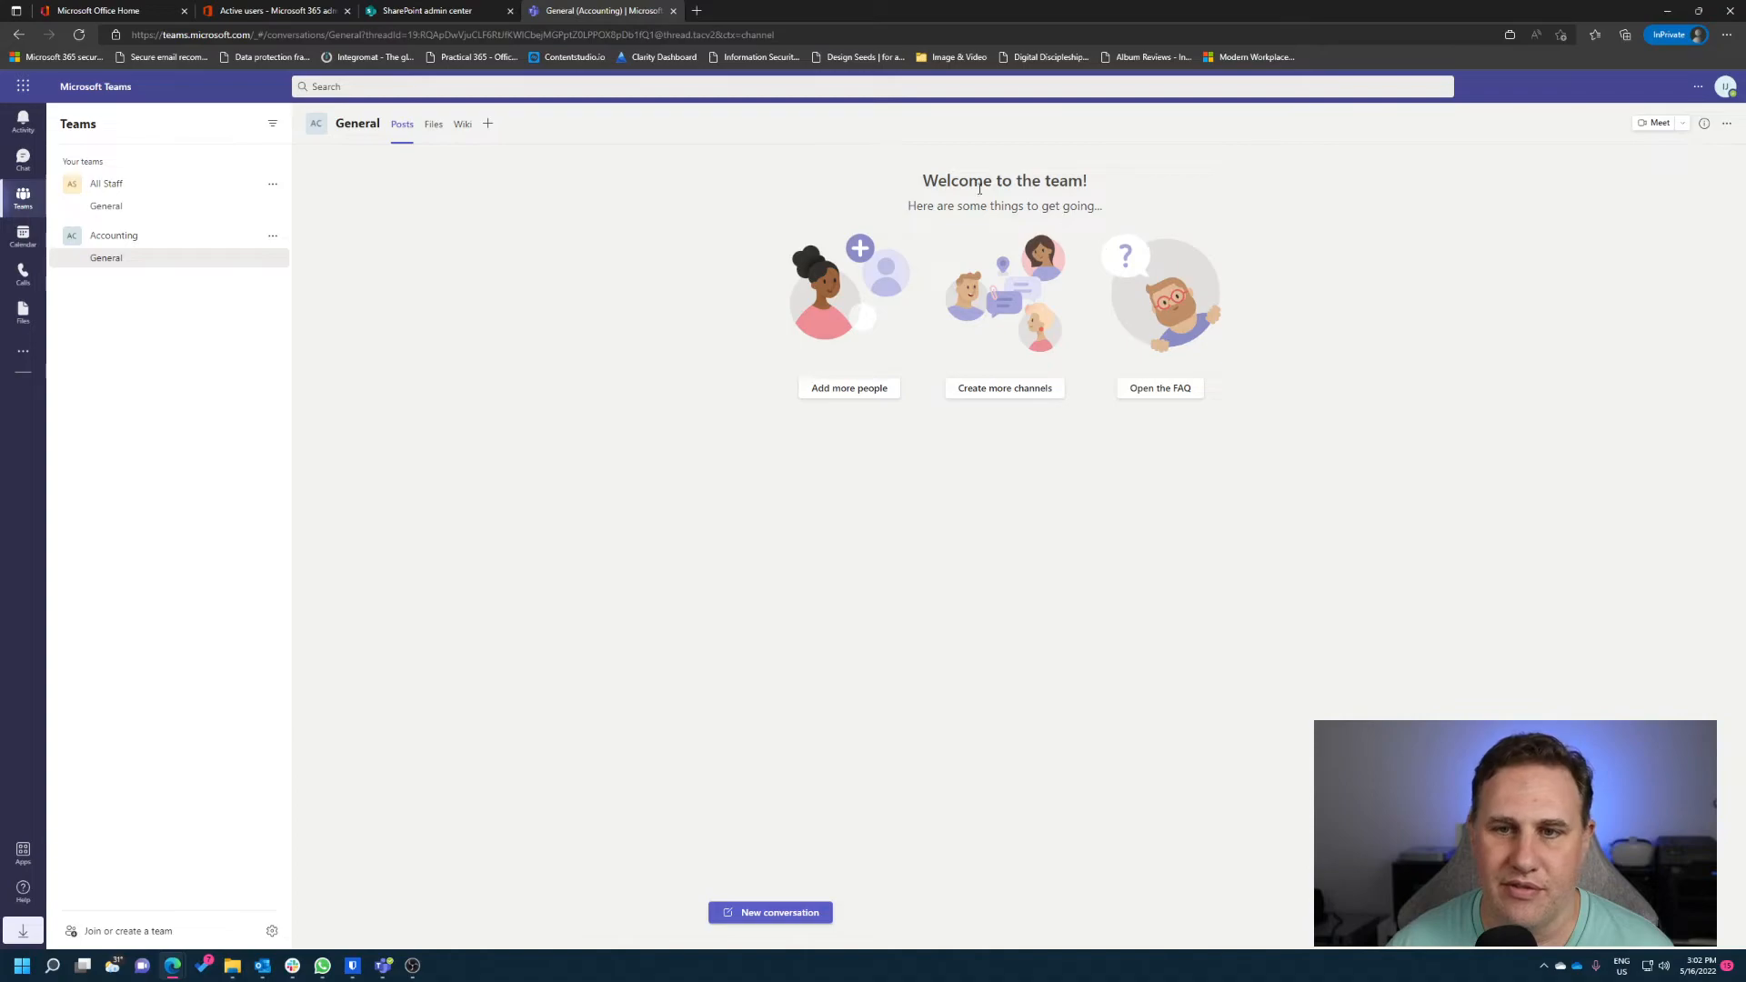
# - View the files area of the Accounting team's General channel and bring up the local Desktop folder in File Explorer over it
pyautogui.click(433, 125)
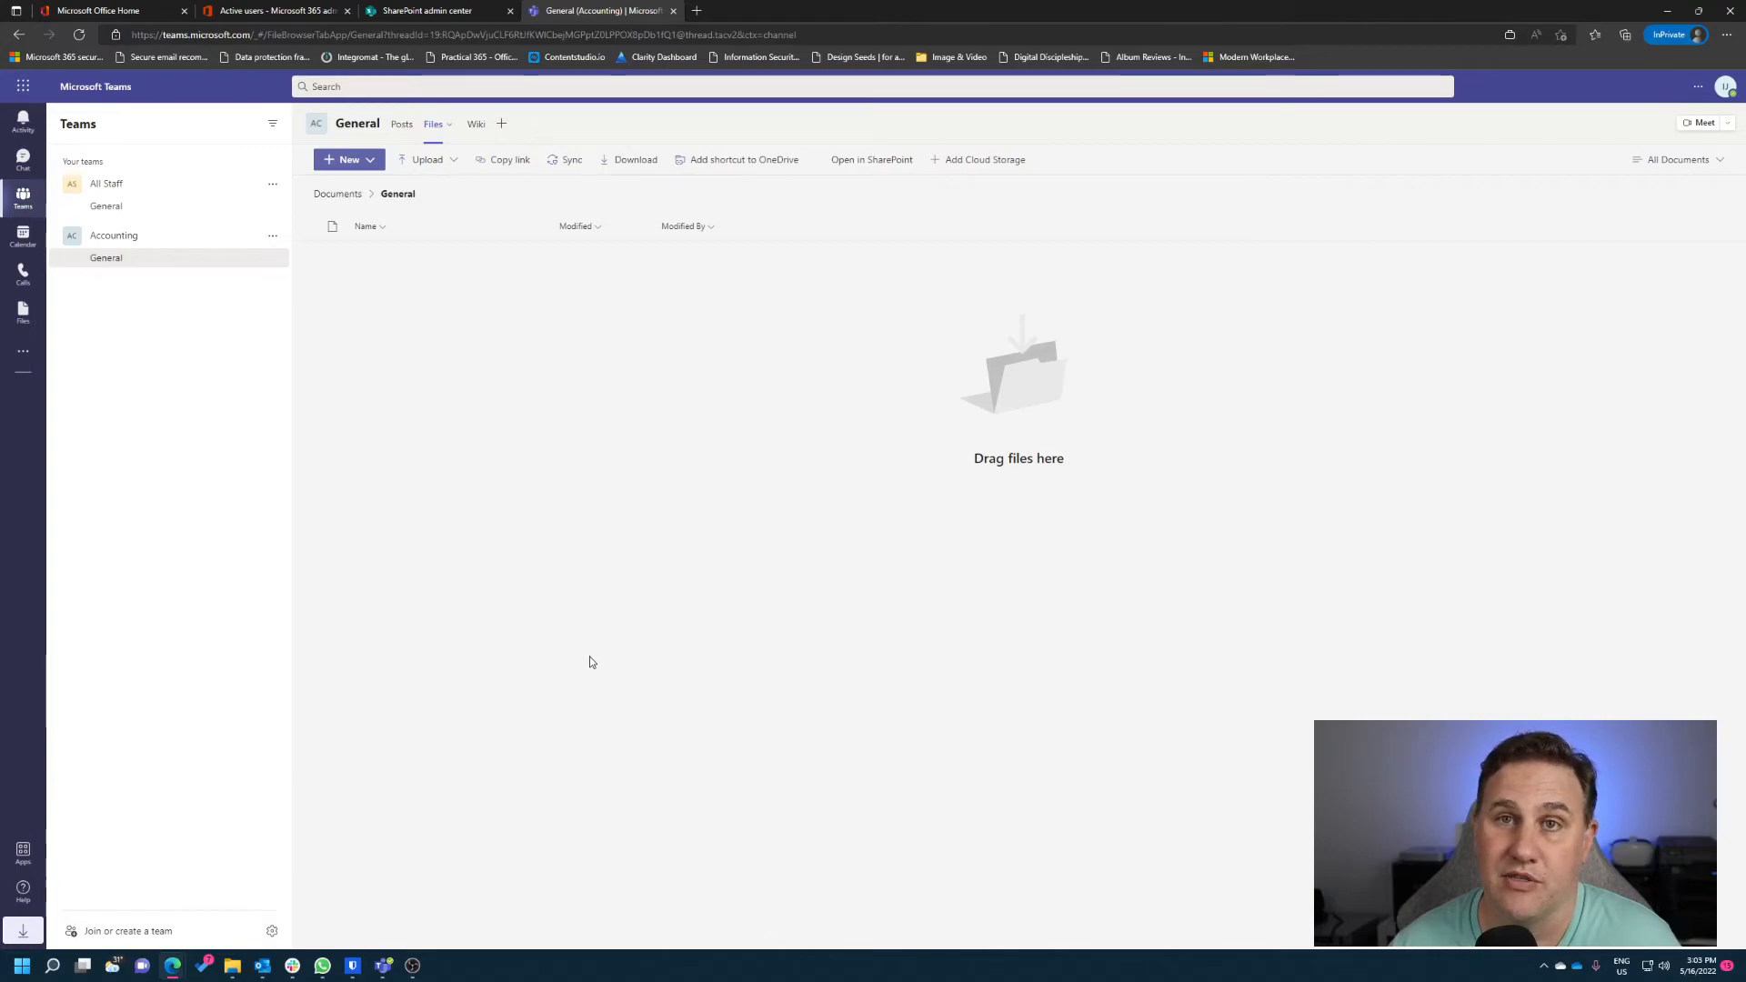
pyautogui.click(233, 967)
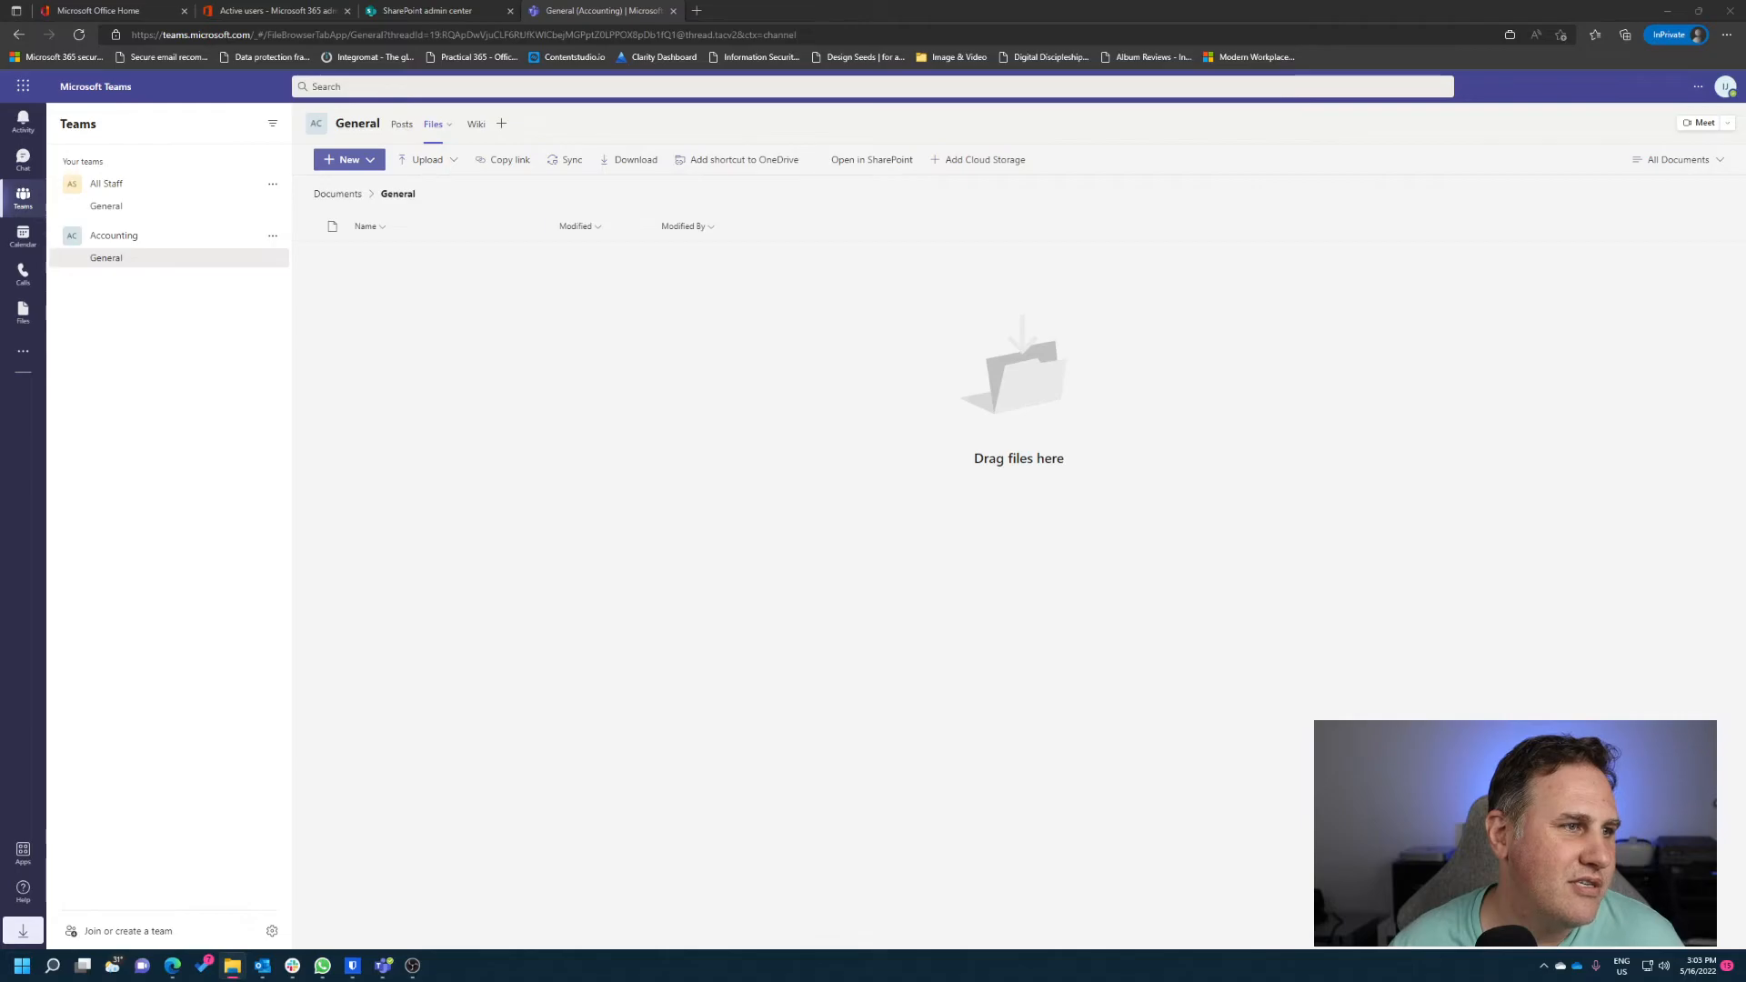
pyautogui.moveTo(0, 72); pyautogui.dragTo(1116, 91)
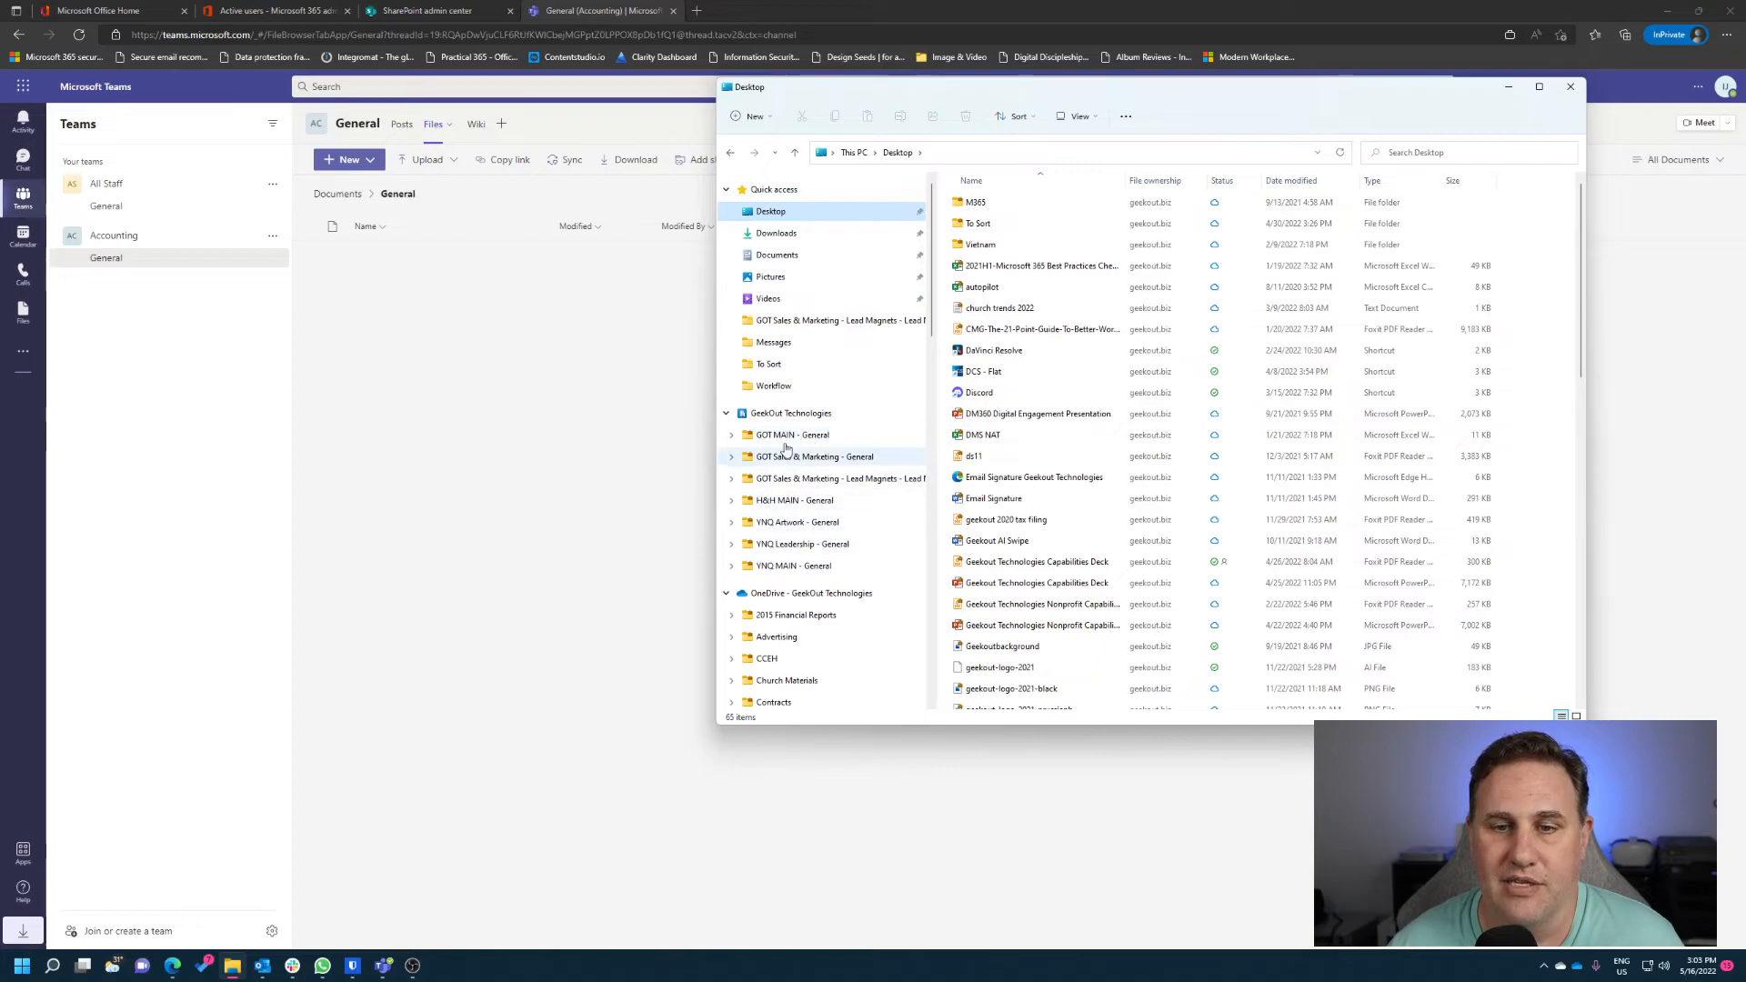
pyautogui.moveTo(1306, 90); pyautogui.dragTo(0, 146)
pyautogui.click(876, 550)
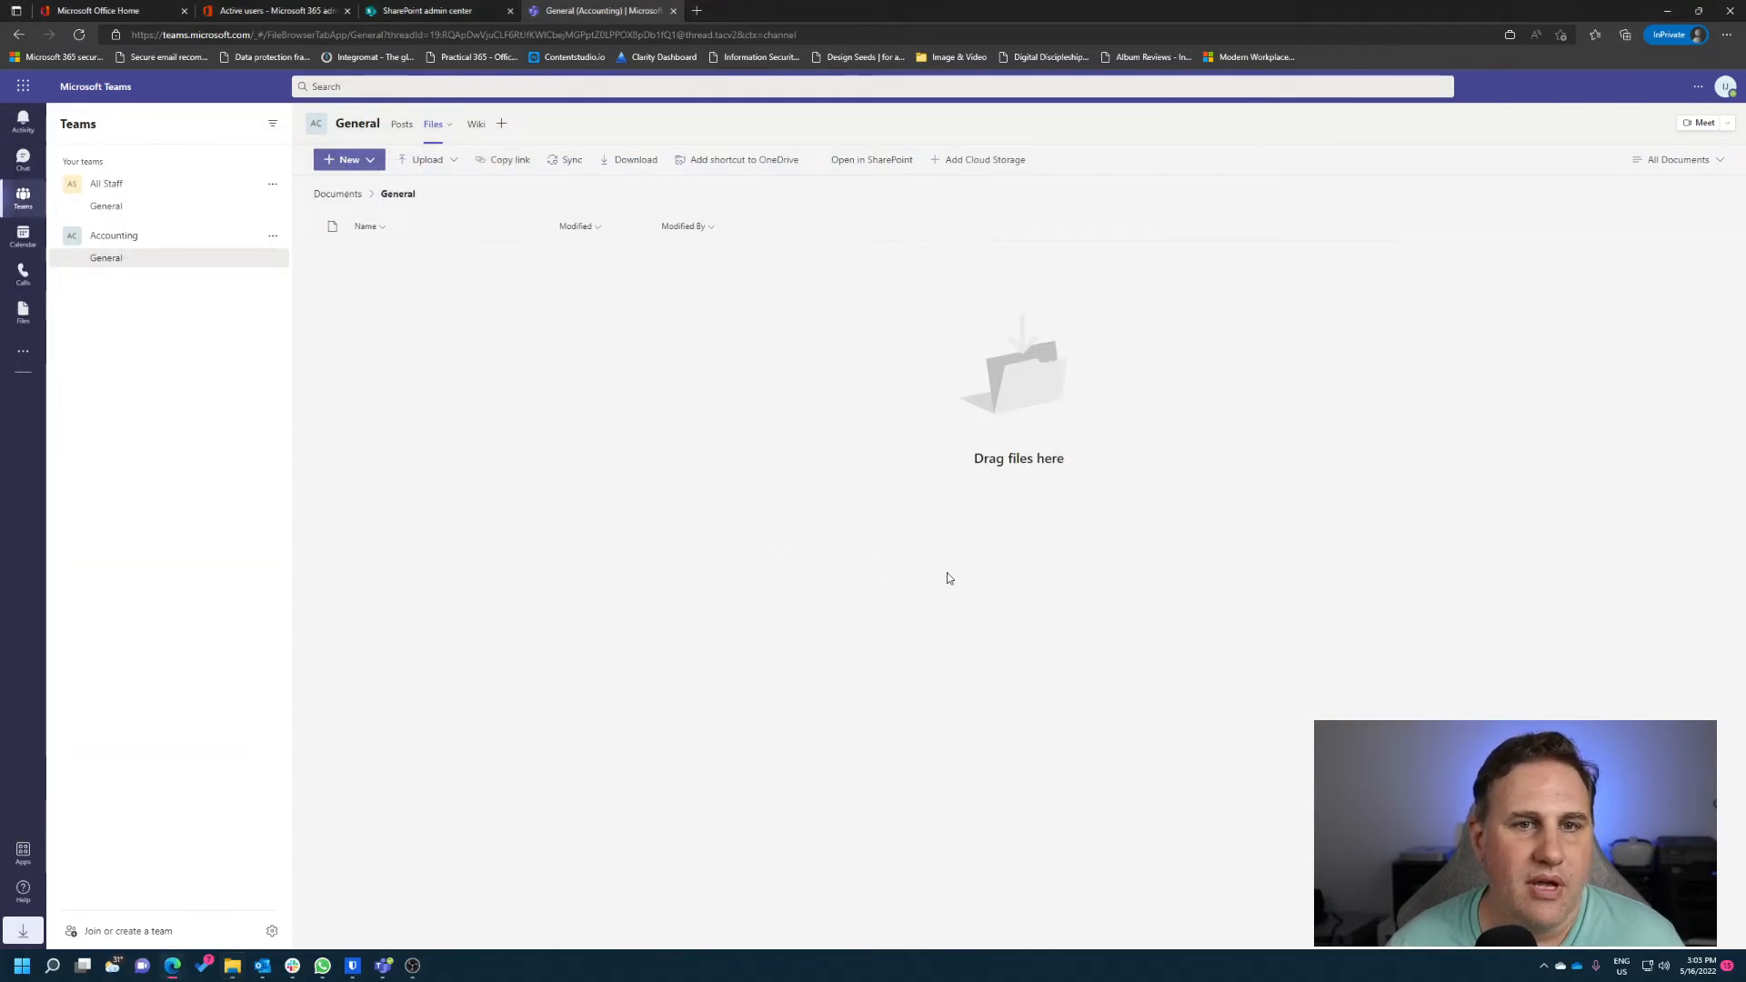